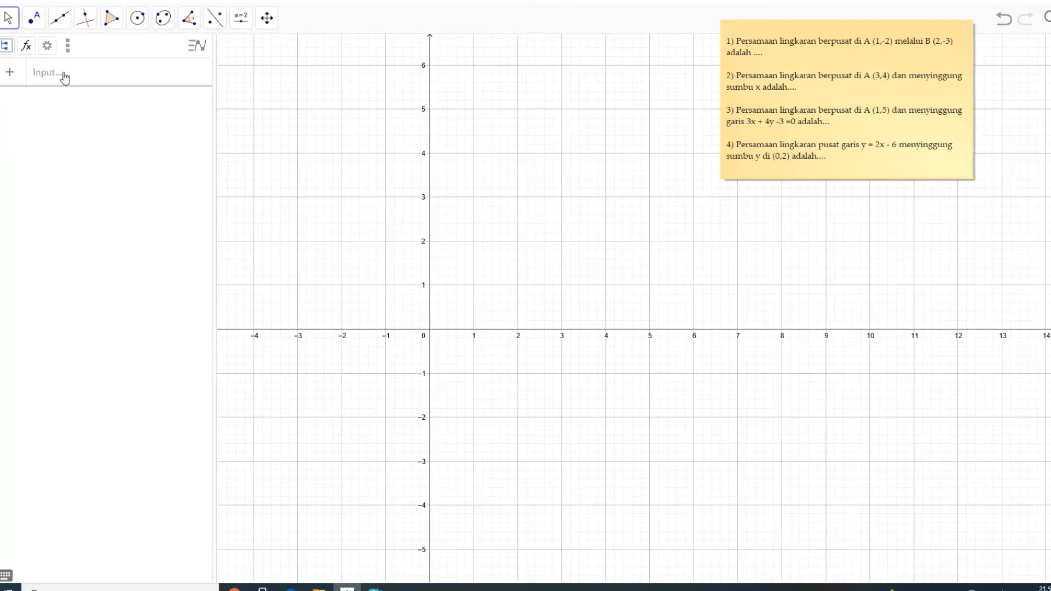
# - Plot point A at (1, -2) and point B at (2, -3) on the coordinate grid
pyautogui.click(35, 25)
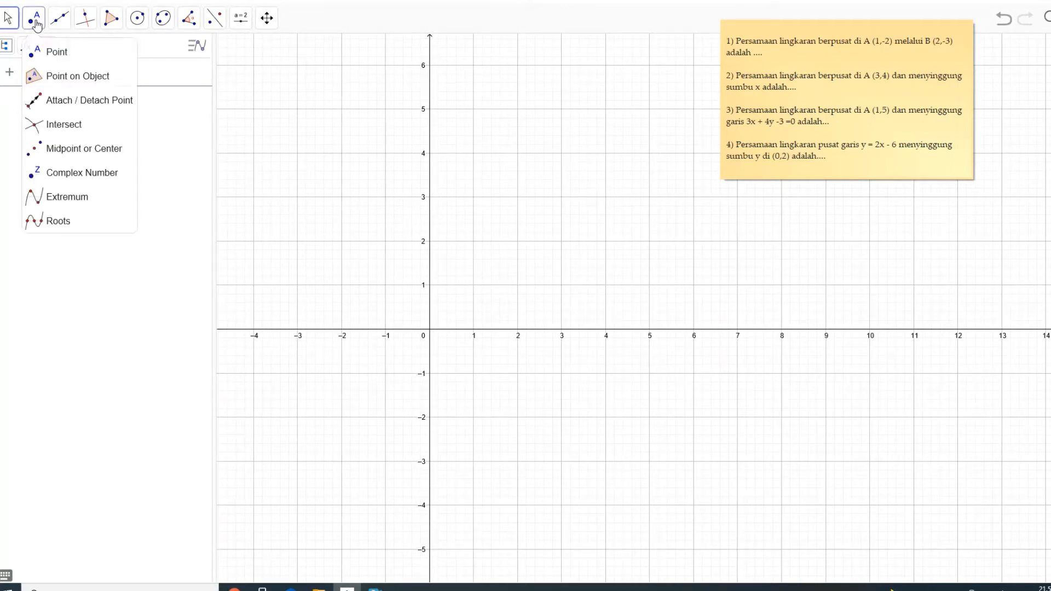
pyautogui.click(32, 54)
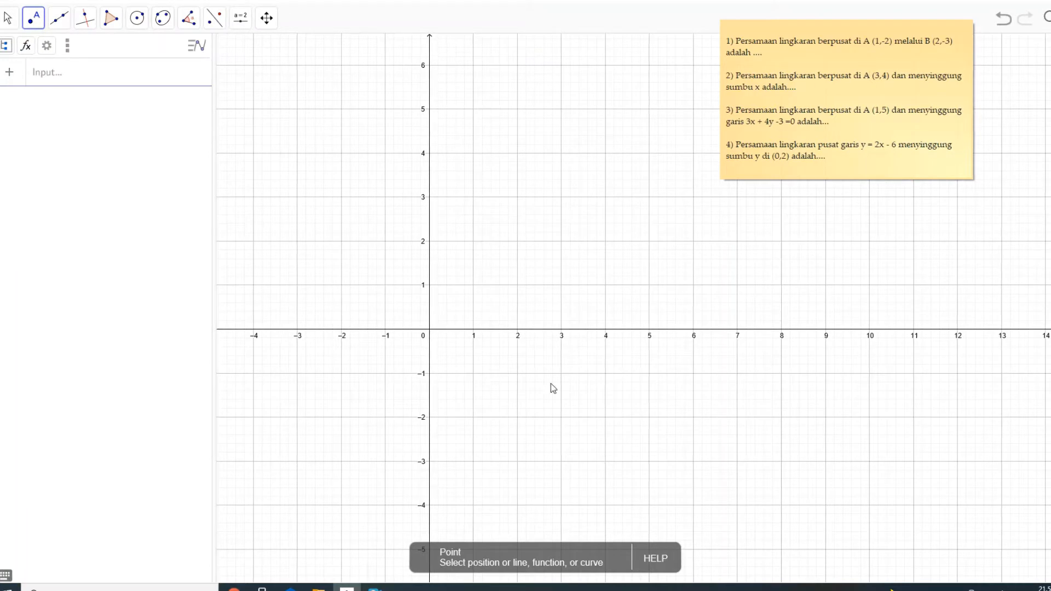
pyautogui.click(473, 417)
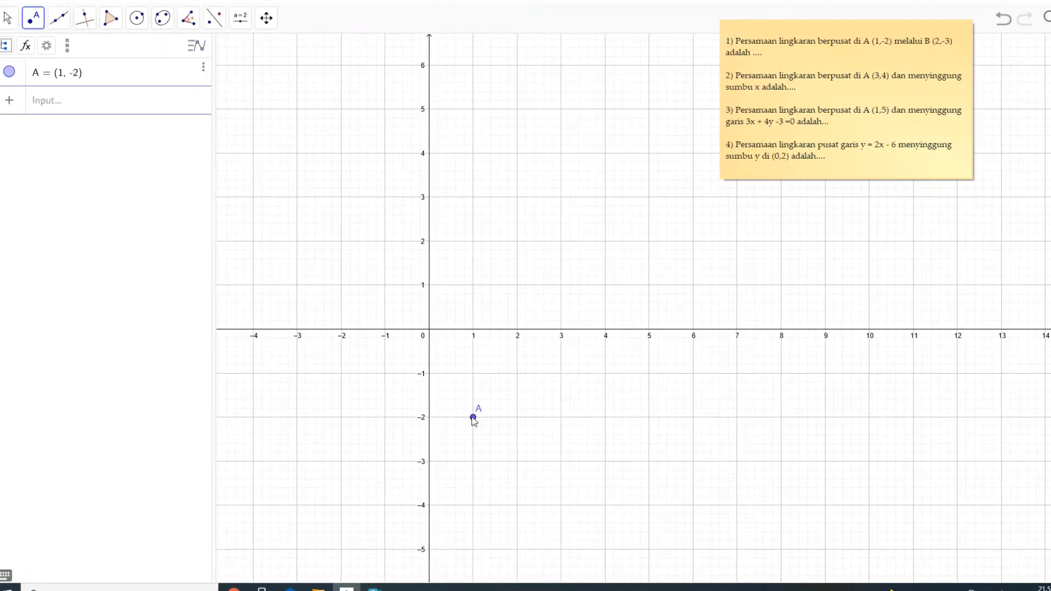
pyautogui.click(34, 19)
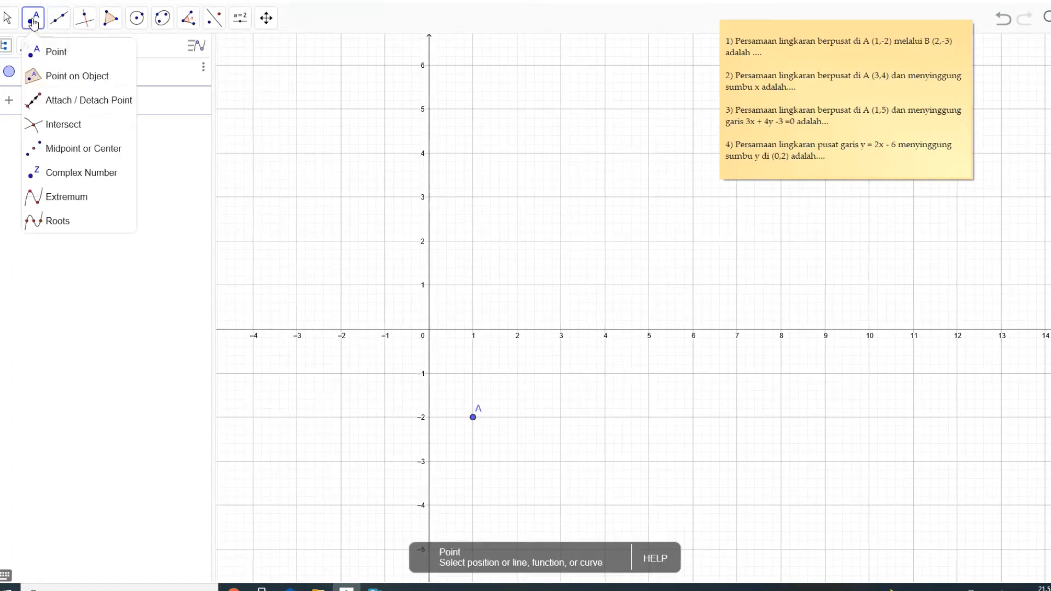
pyautogui.click(48, 52)
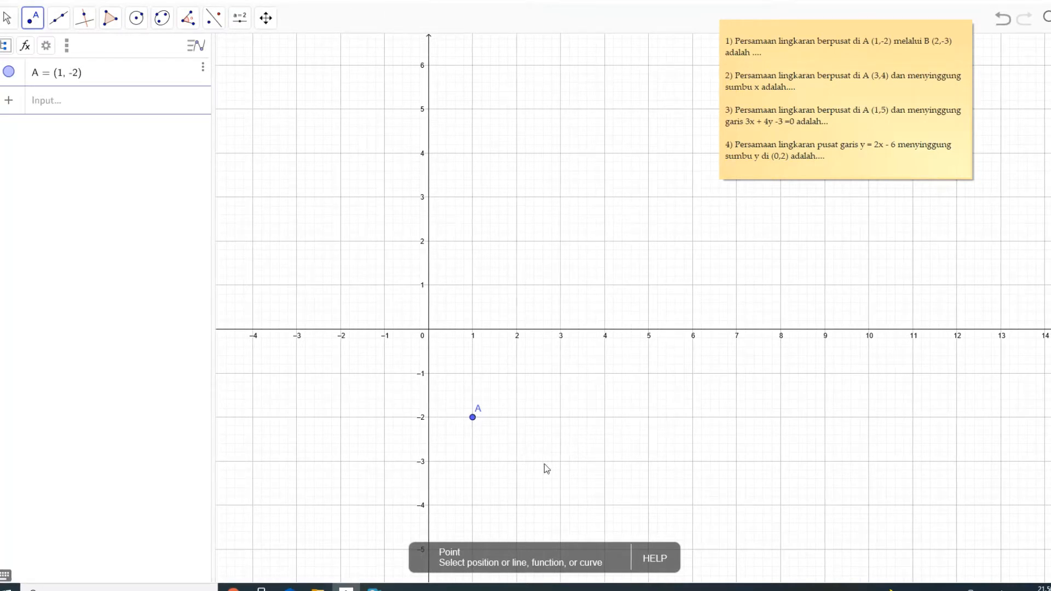
pyautogui.click(516, 462)
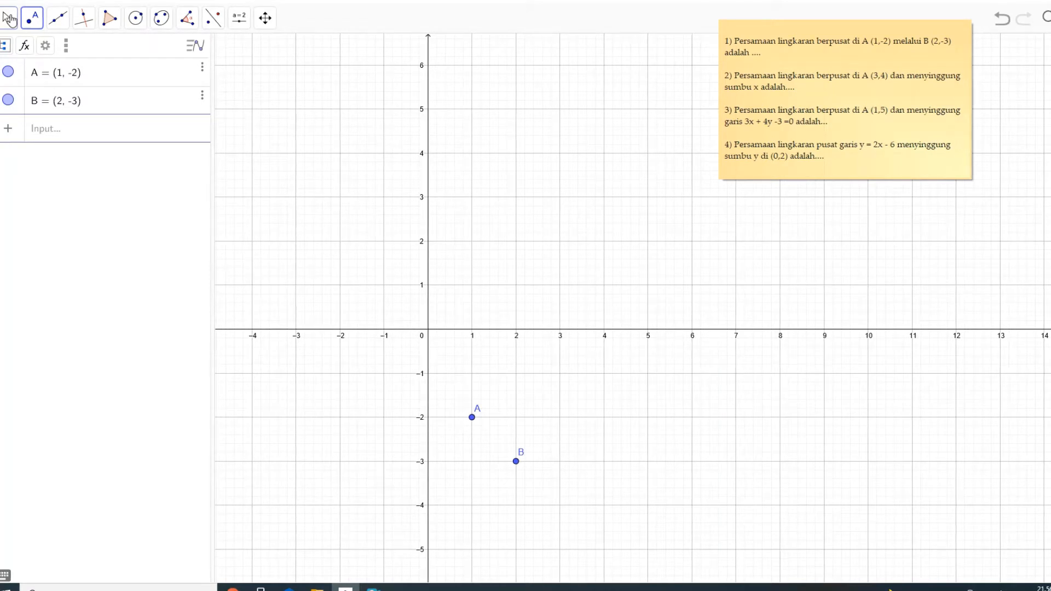
# - Draw a circle centred at point A and passing through point B
pyautogui.click(134, 18)
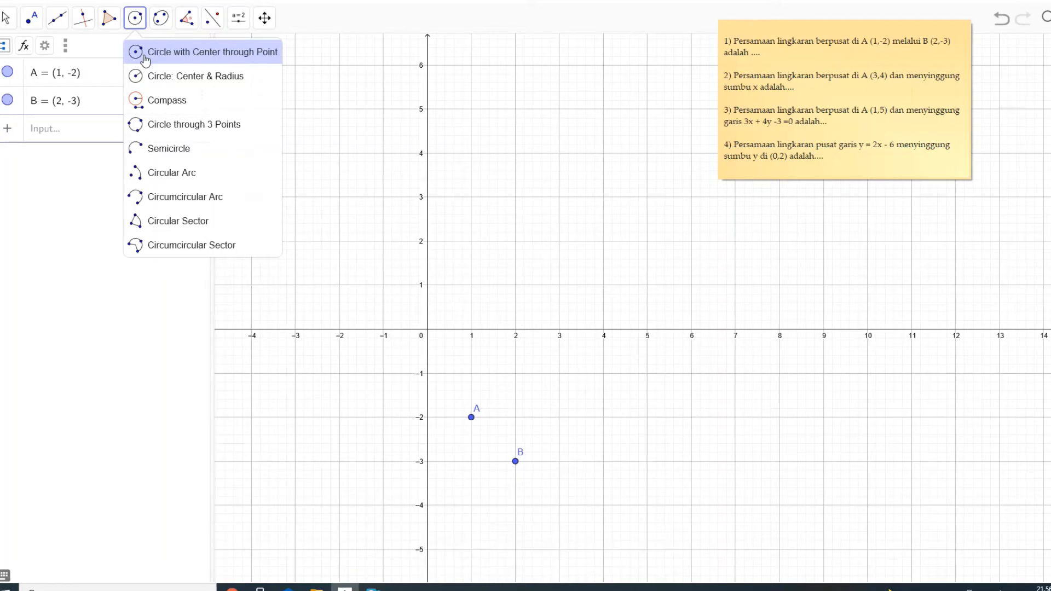
pyautogui.click(146, 54)
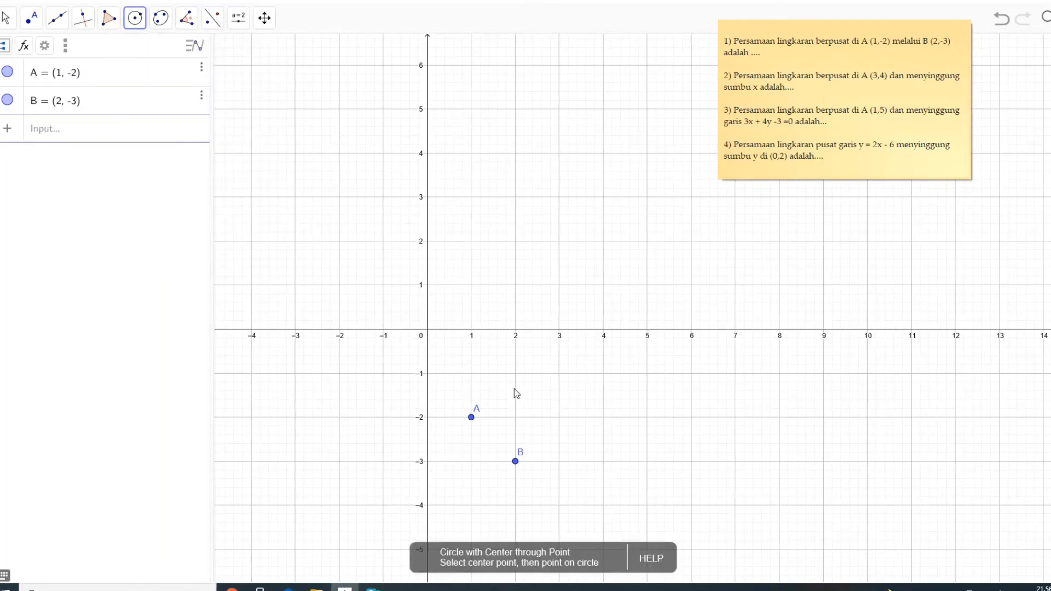
pyautogui.click(471, 418)
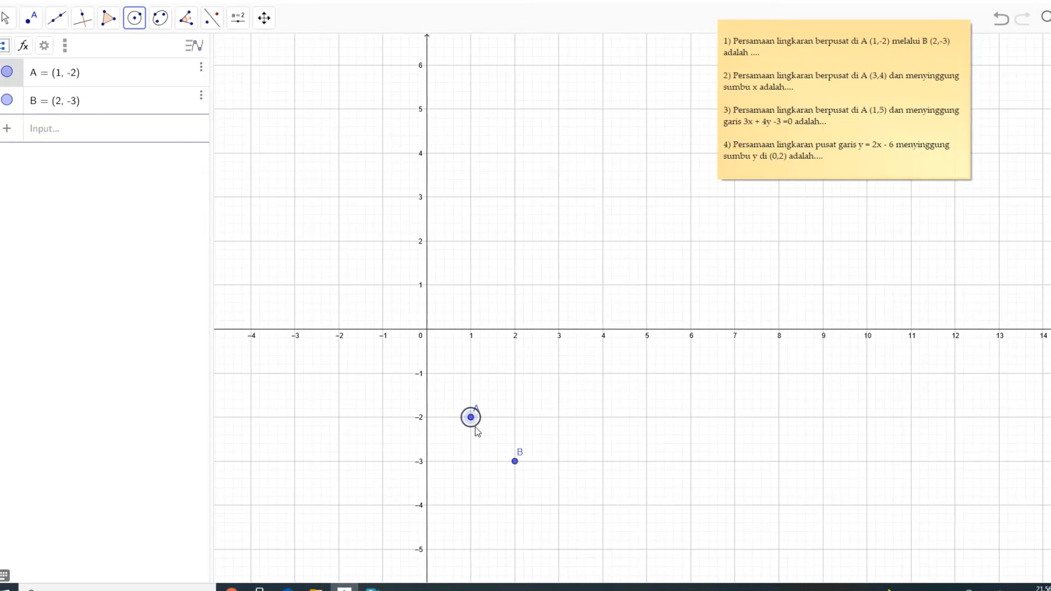
pyautogui.click(515, 462)
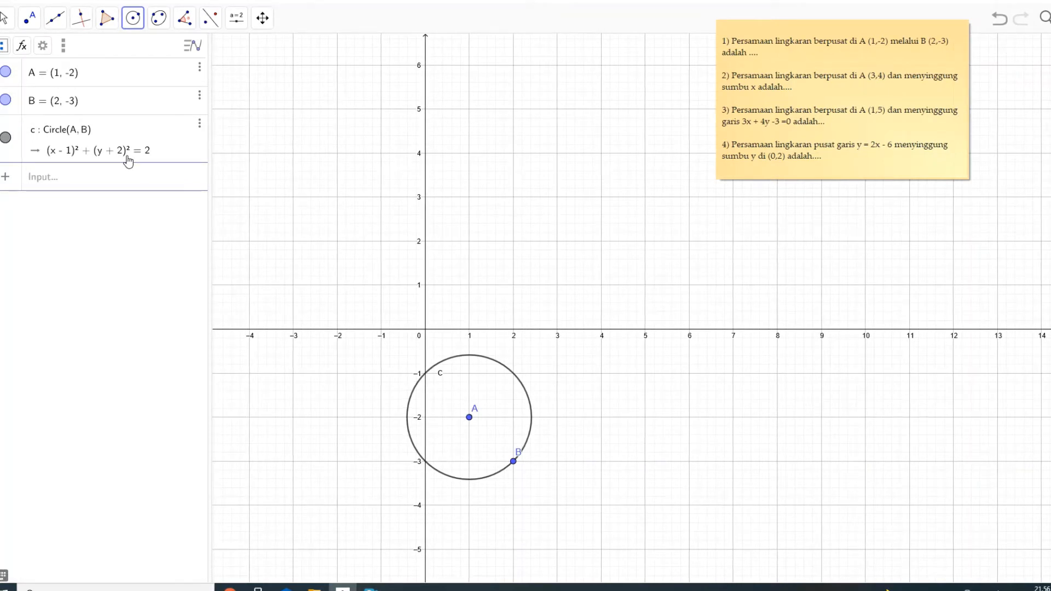
# - Delete the circle c and the points B (2, -3) and A (1, -2) from the construction
pyautogui.click(199, 123)
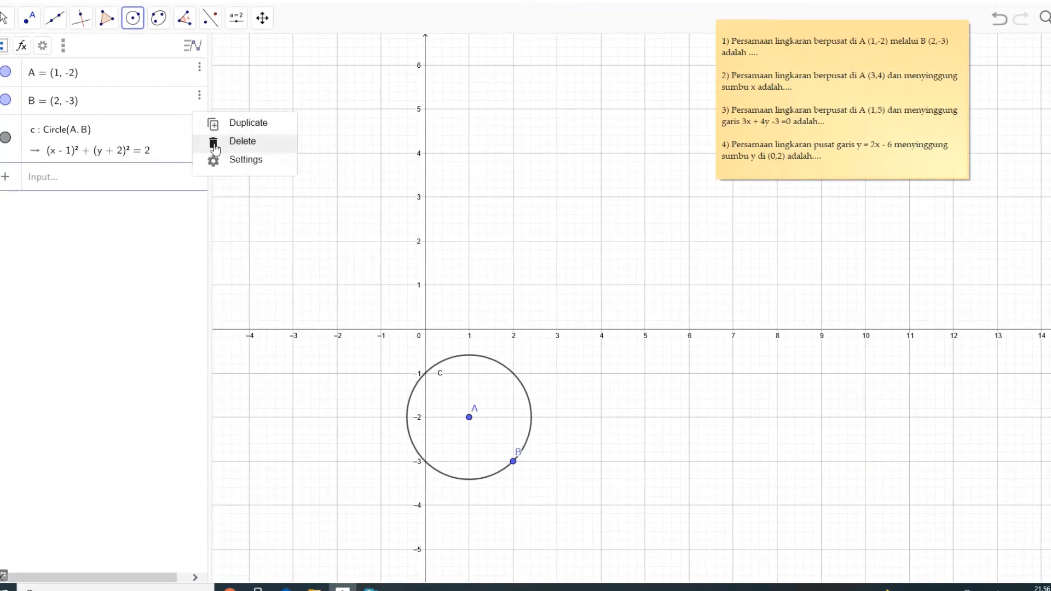
pyautogui.click(215, 142)
pyautogui.click(199, 96)
pyautogui.click(213, 113)
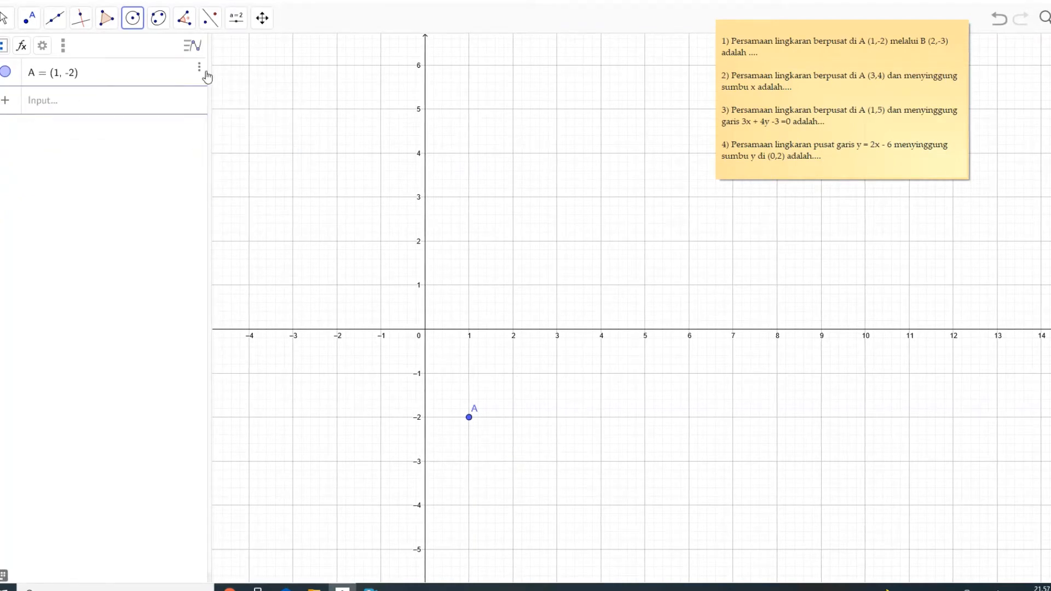
pyautogui.click(205, 71)
pyautogui.click(215, 85)
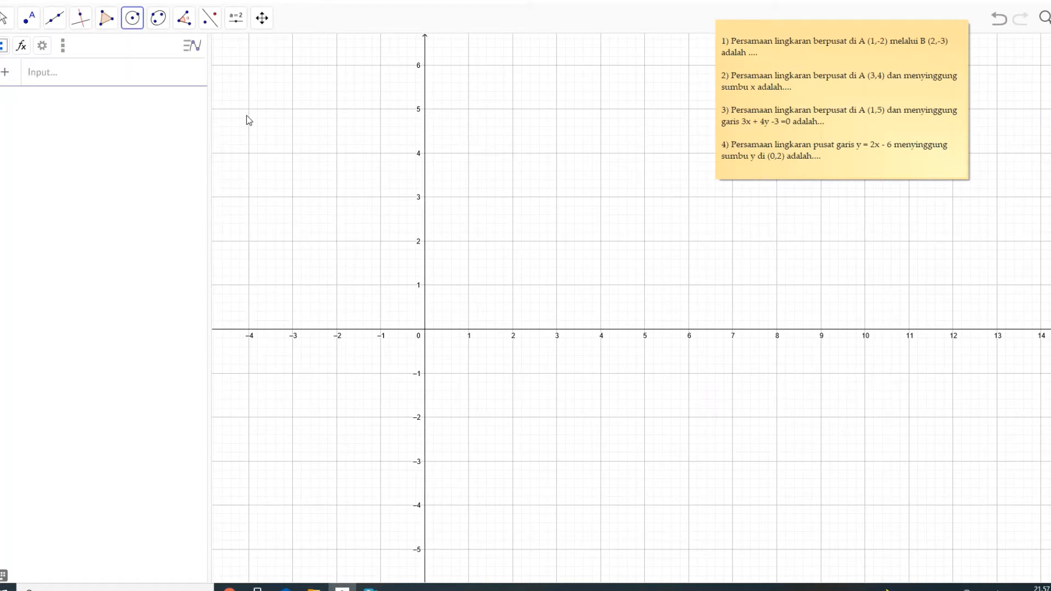
# - Plot a point at (3, 4) and draw a circle centred on it through (3, 0) on the x-axis
pyautogui.click(29, 18)
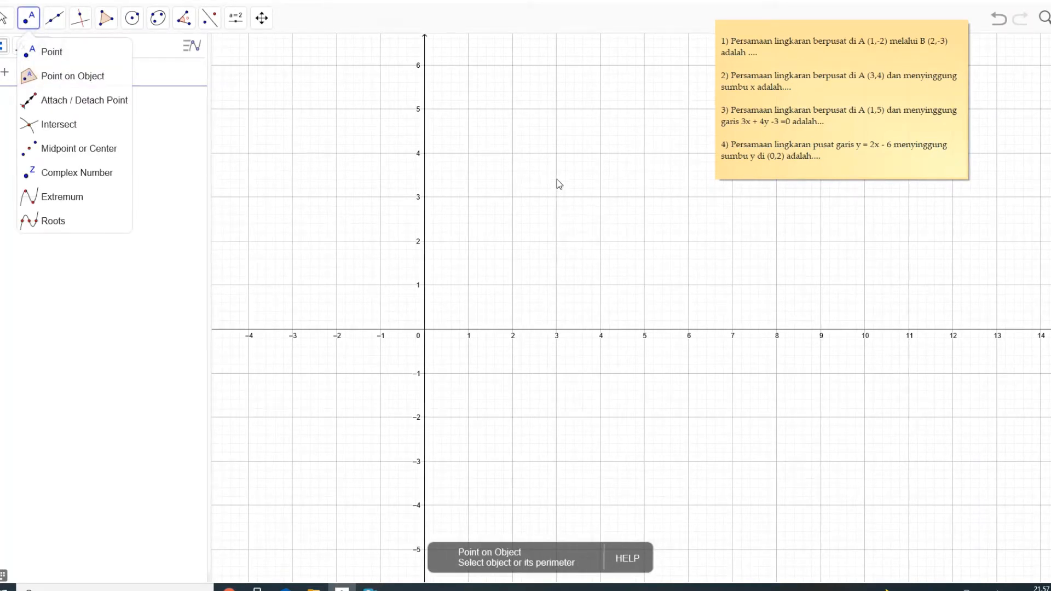
pyautogui.click(556, 154)
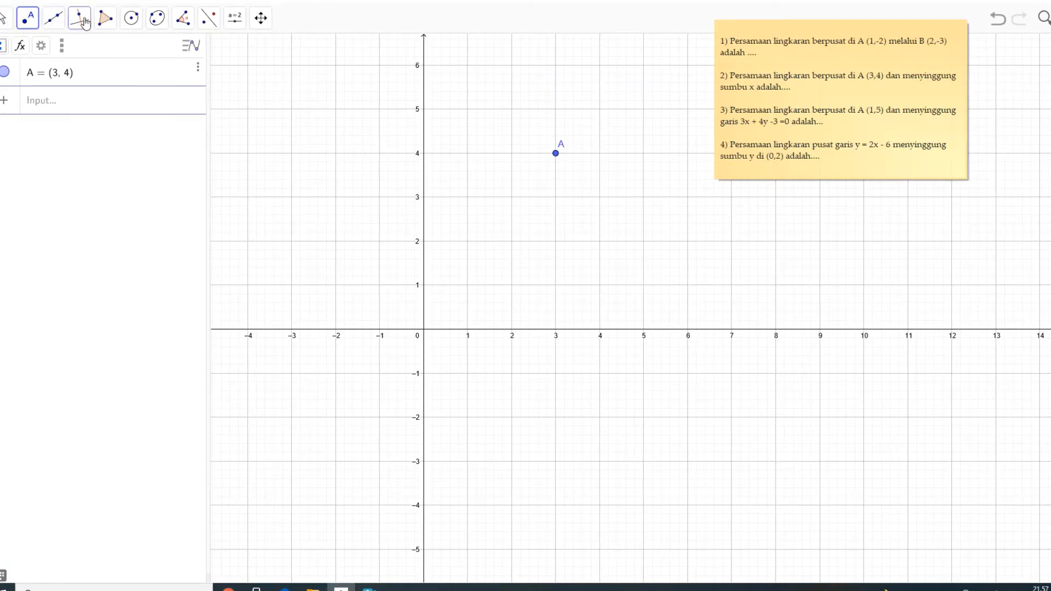
pyautogui.click(130, 22)
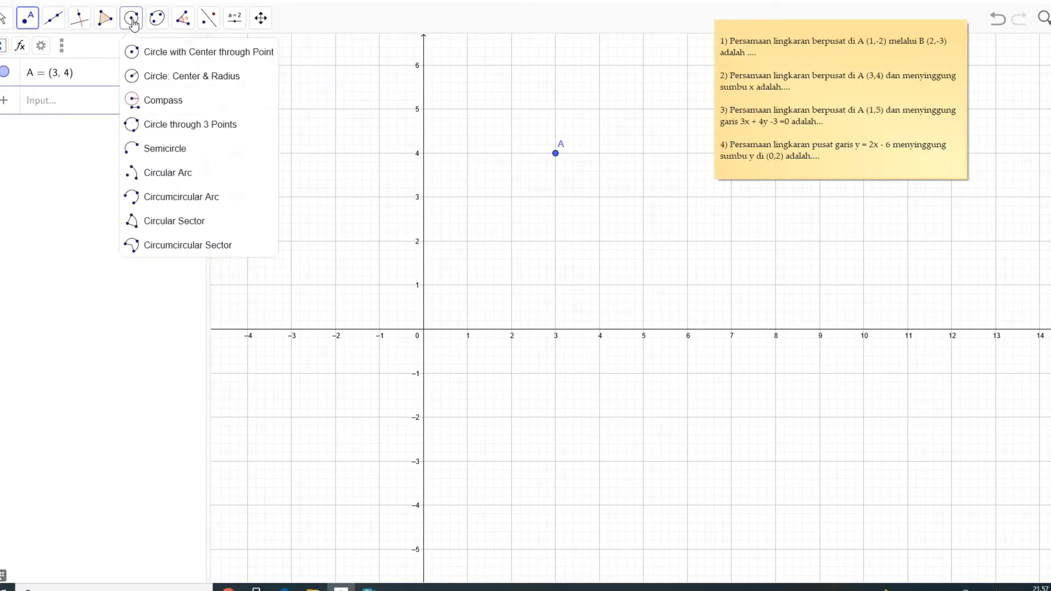
pyautogui.click(153, 53)
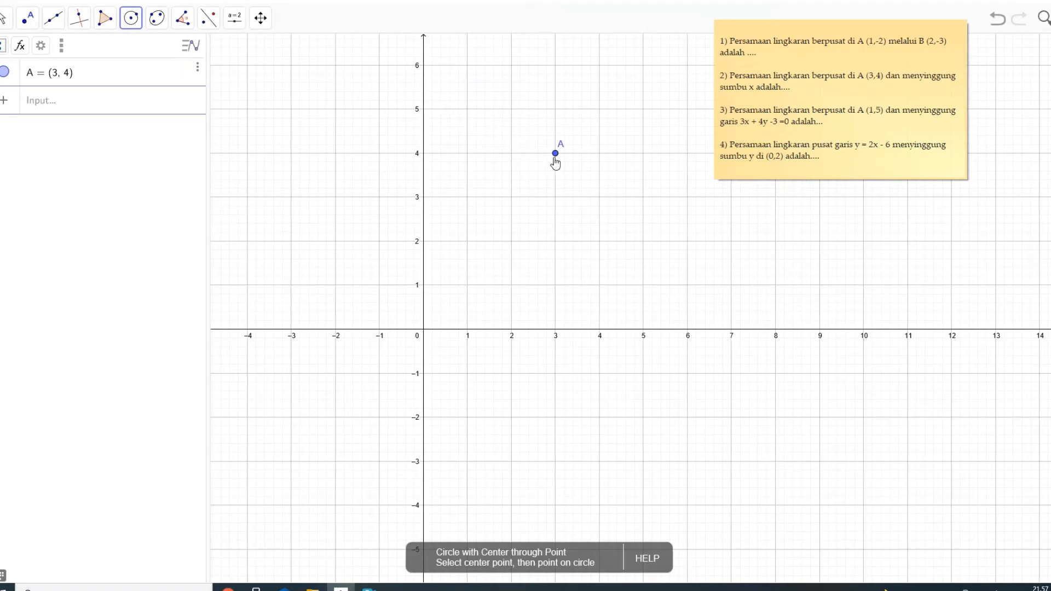
pyautogui.click(555, 154)
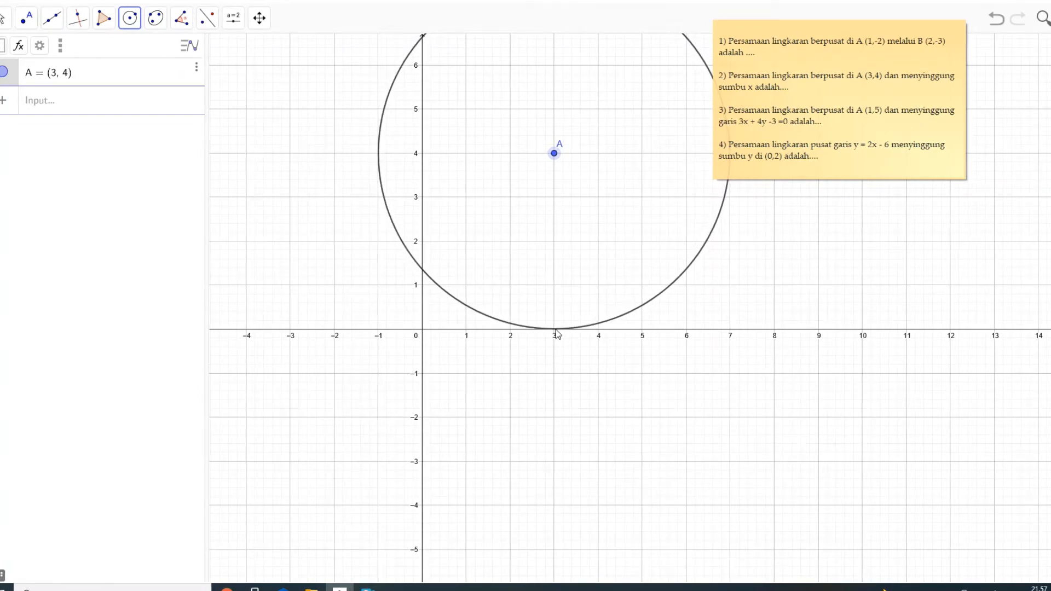
pyautogui.click(554, 330)
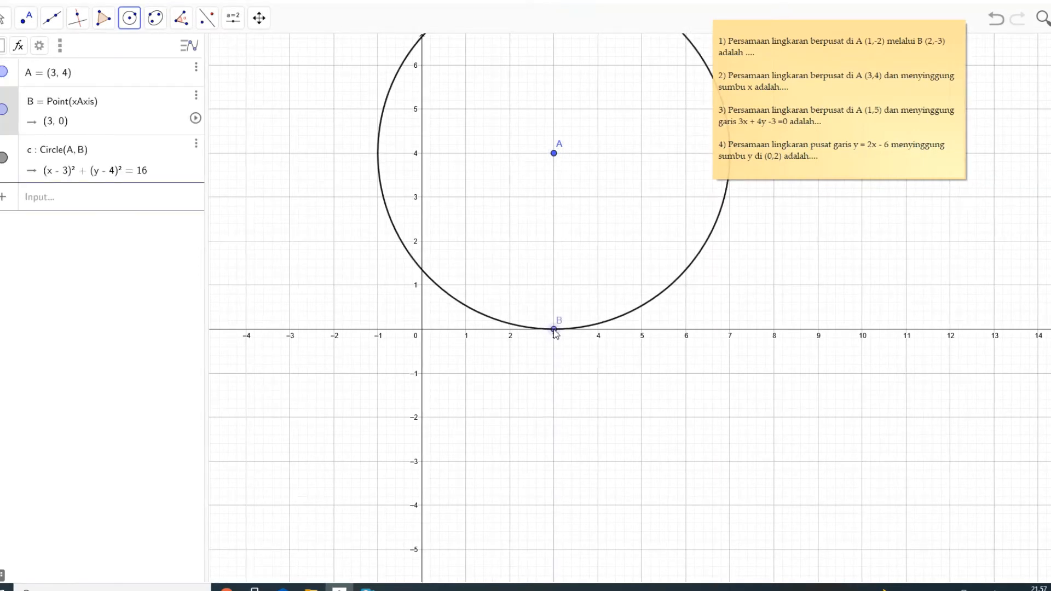
pyautogui.click(2, 19)
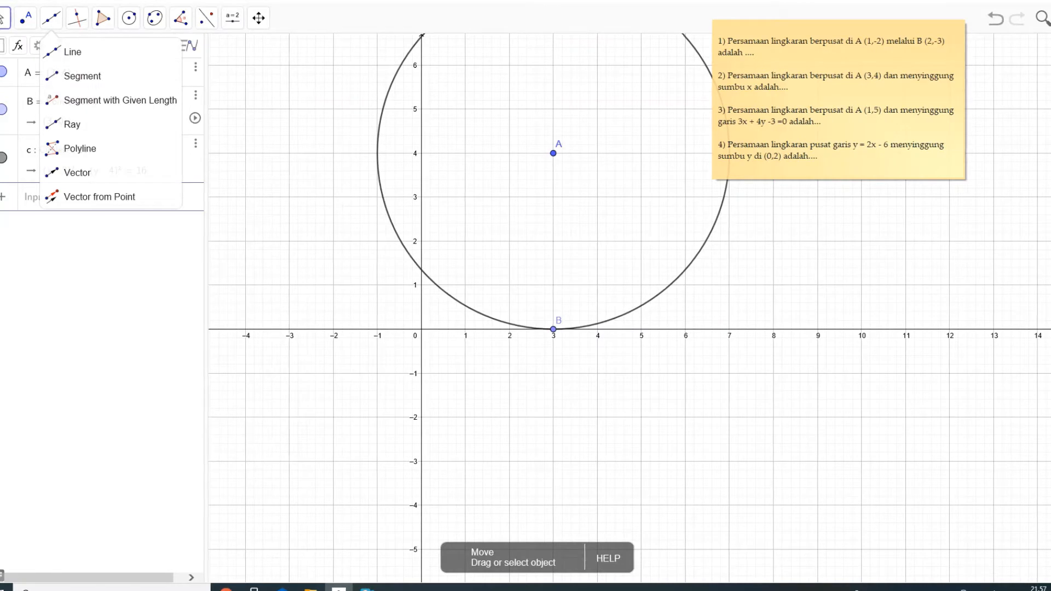
pyautogui.scroll(-1, 1044, 523)
pyautogui.moveTo(915, 291); pyautogui.dragTo(872, 338)
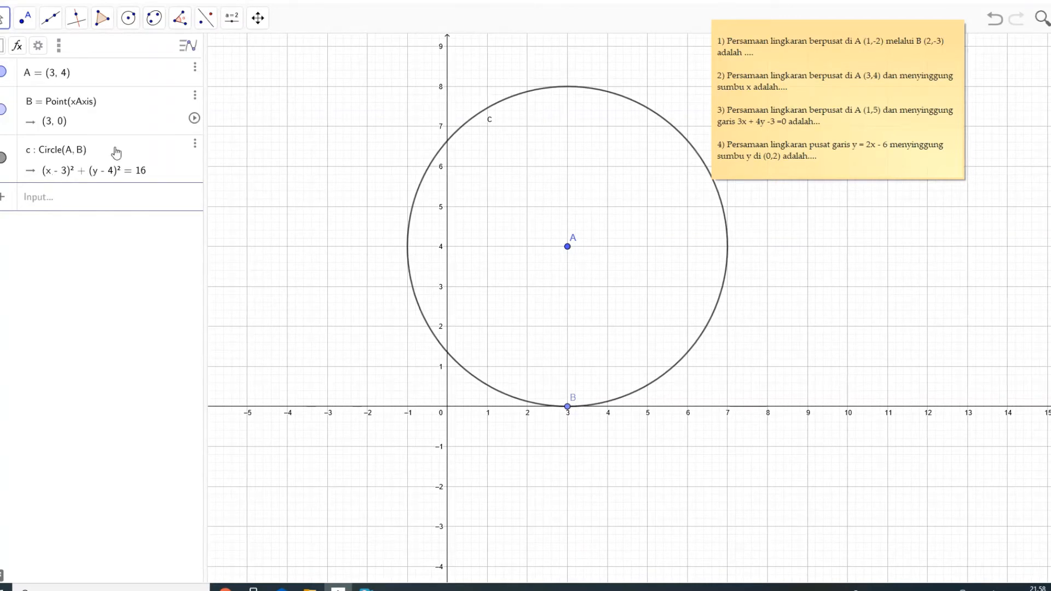
# - Delete the circle c, its x-axis point B and its centre A at (3, 4)
pyautogui.click(194, 146)
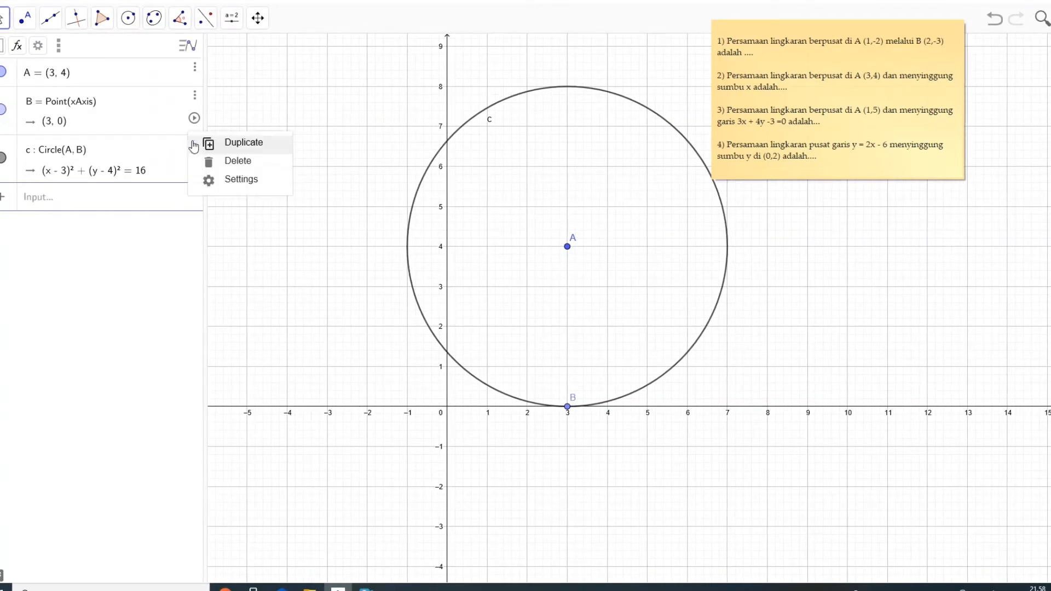
pyautogui.click(201, 158)
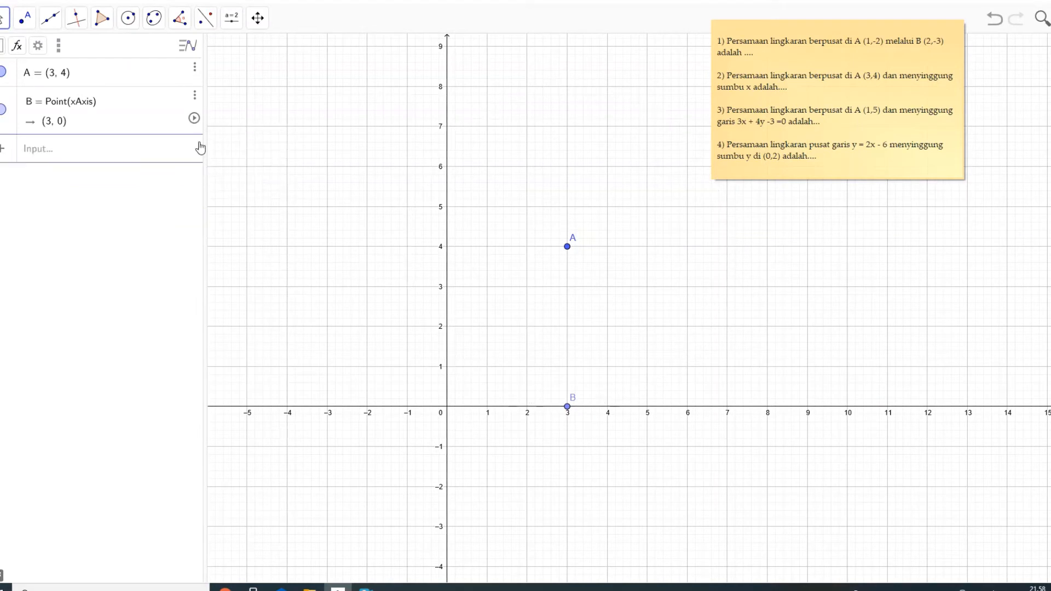
pyautogui.click(194, 96)
pyautogui.click(208, 113)
pyautogui.click(192, 70)
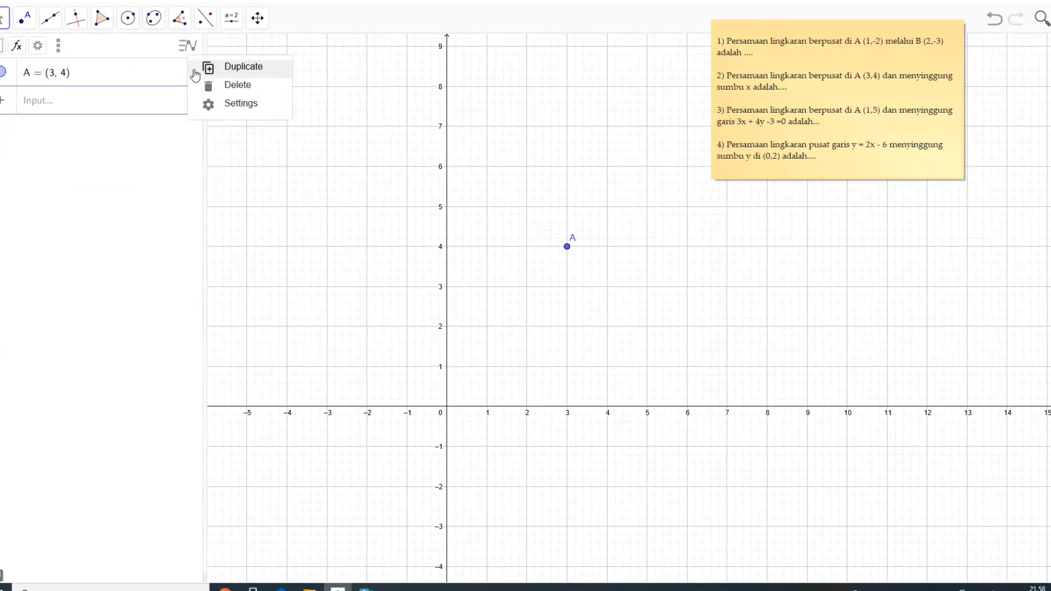
pyautogui.click(208, 86)
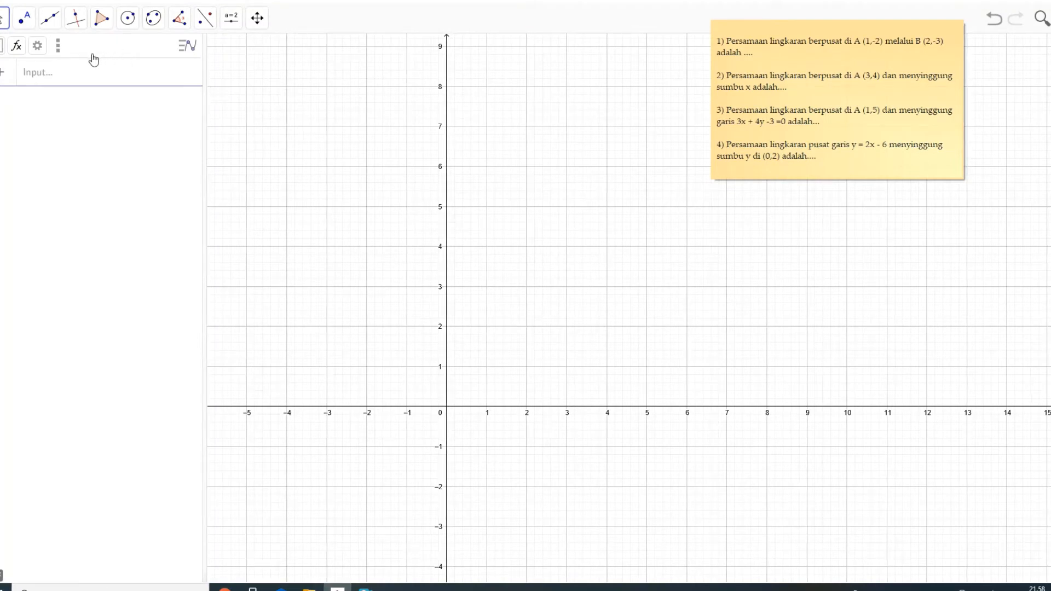
# - Plot a point at (1, 5) and graph the line 3x + 4y − 3 = 0
pyautogui.click(34, 27)
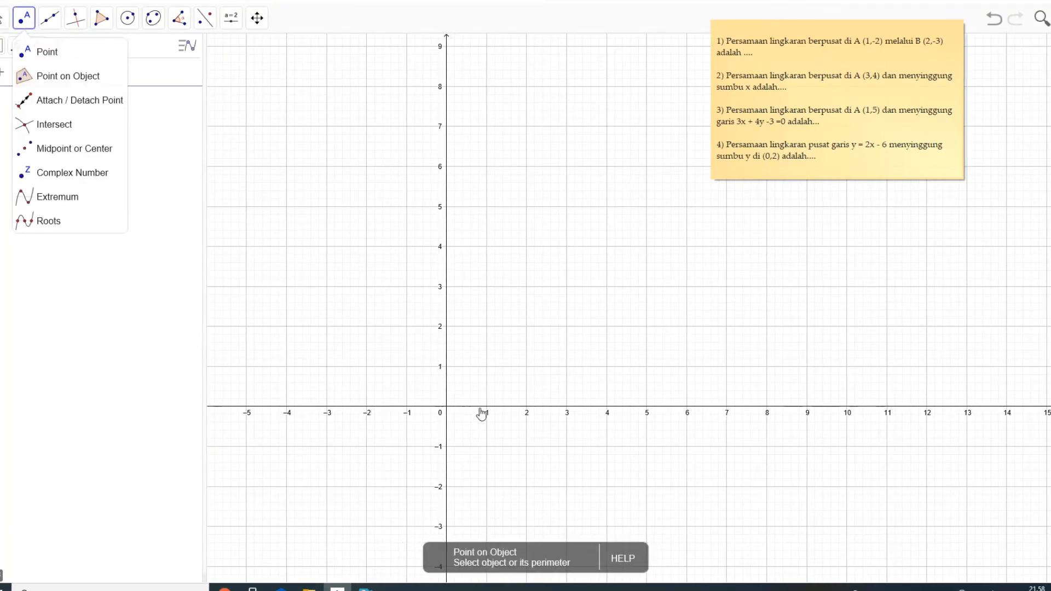
pyautogui.click(486, 206)
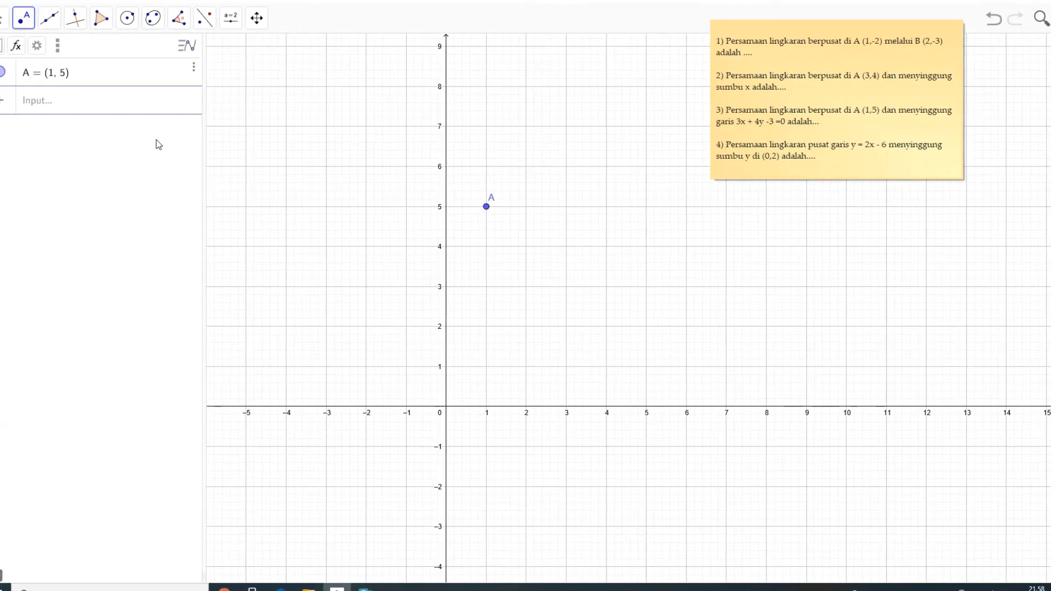
pyautogui.click(119, 111)
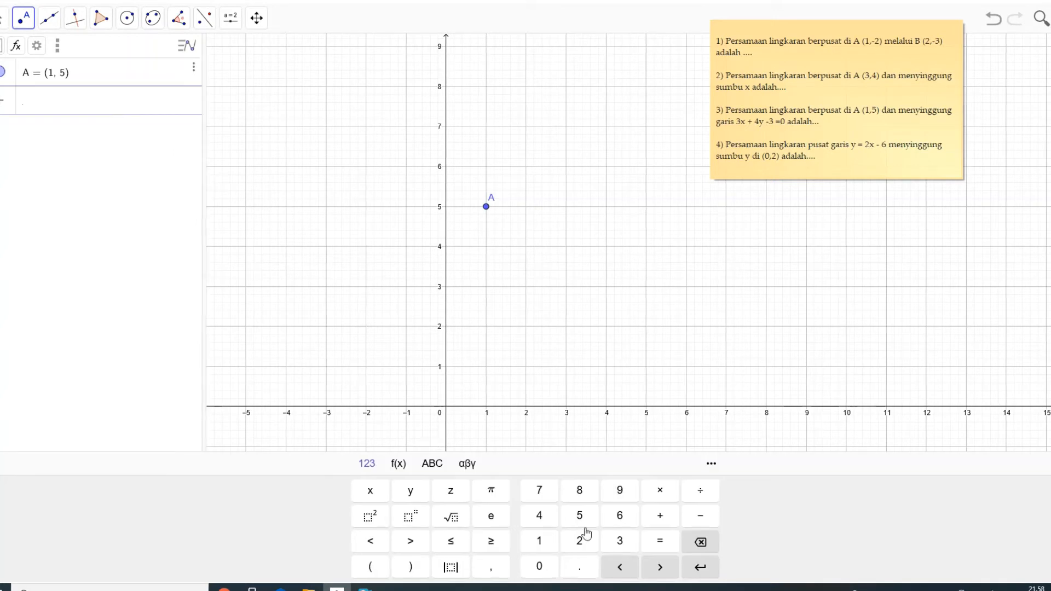
pyautogui.click(627, 543)
pyautogui.click(366, 491)
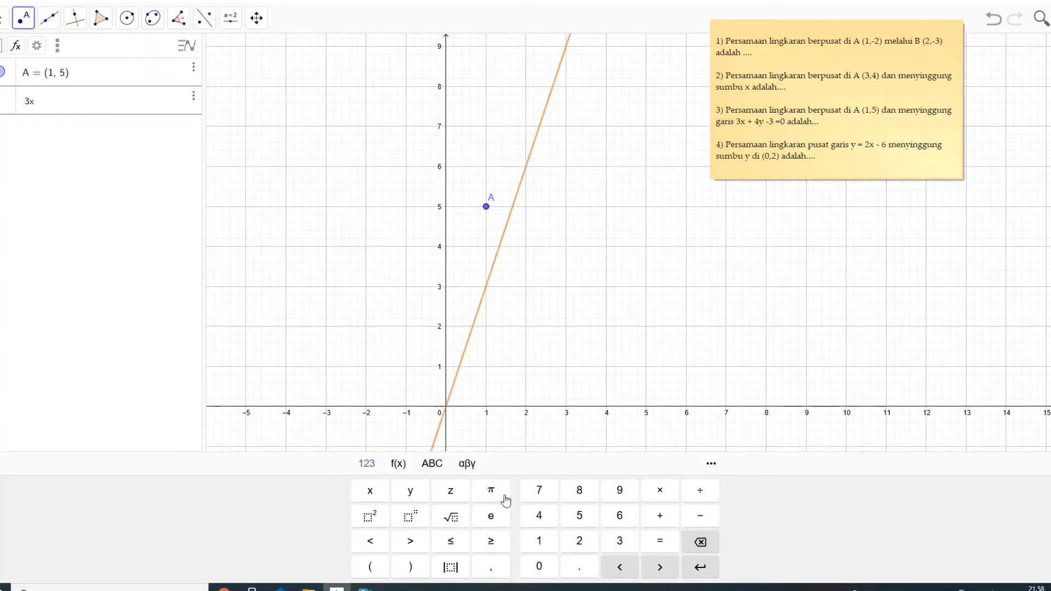
pyautogui.click(668, 521)
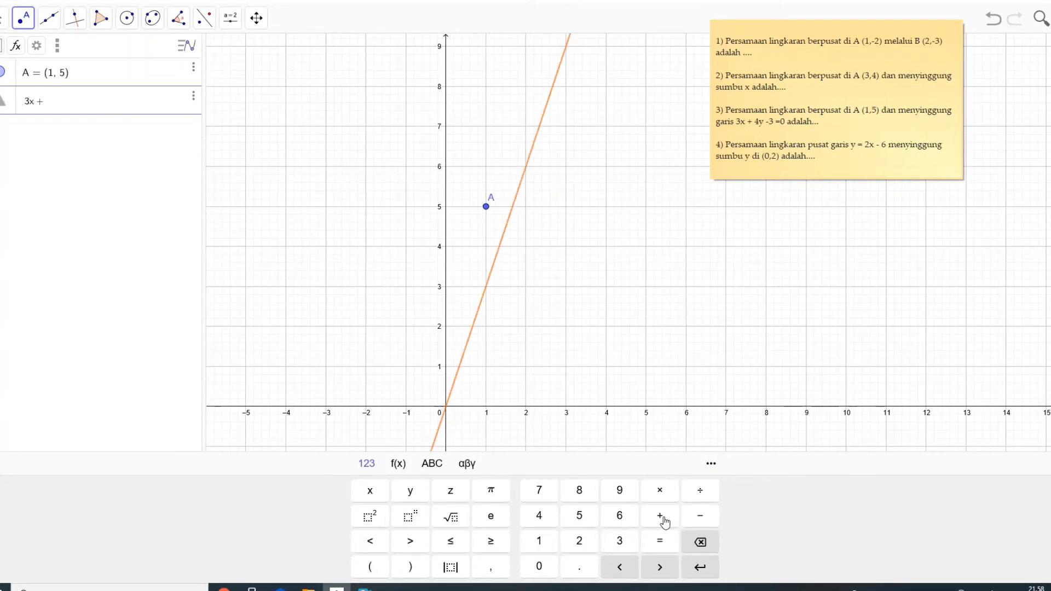
pyautogui.click(539, 516)
pyautogui.click(410, 491)
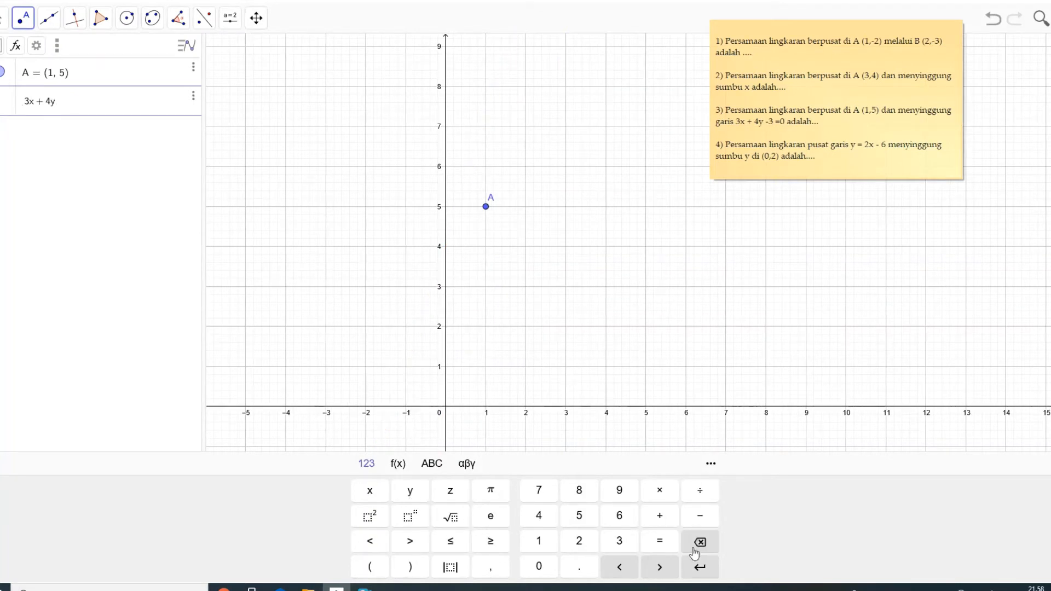
pyautogui.click(700, 520)
pyautogui.click(619, 541)
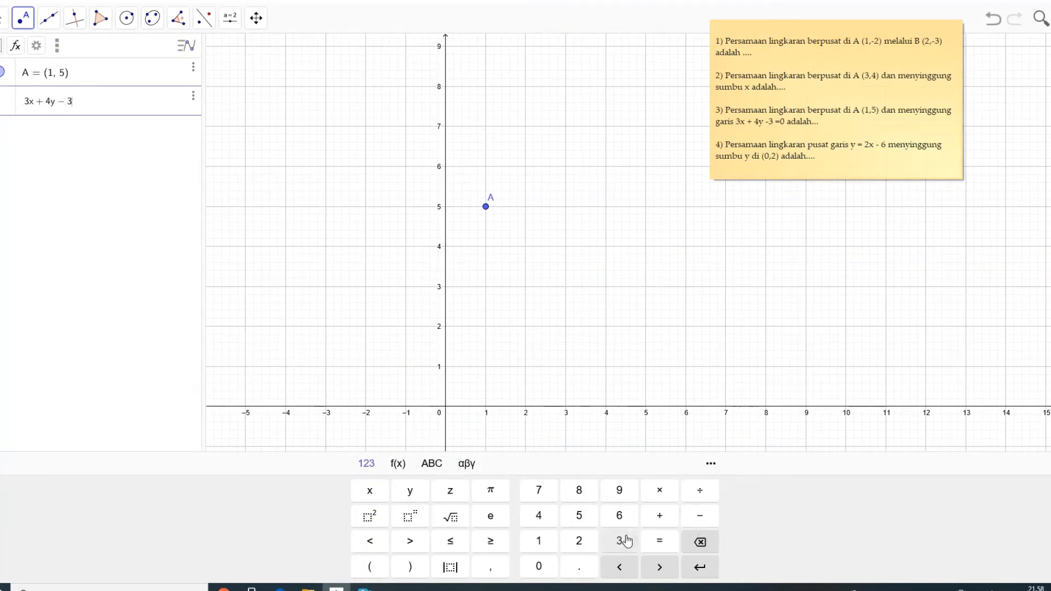
pyautogui.click(660, 541)
pyautogui.click(539, 567)
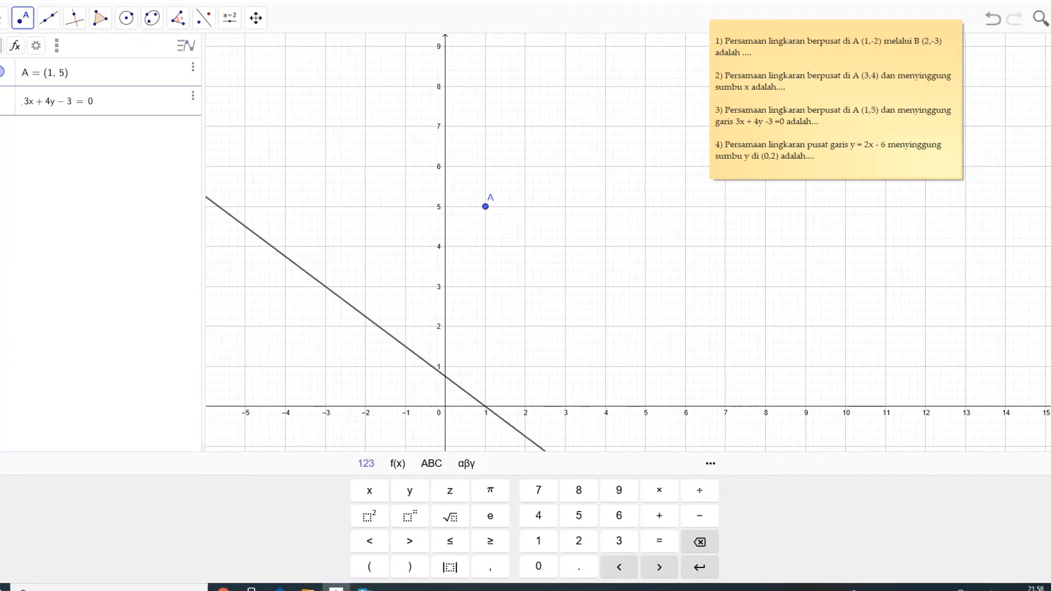
pyautogui.click(1050, 463)
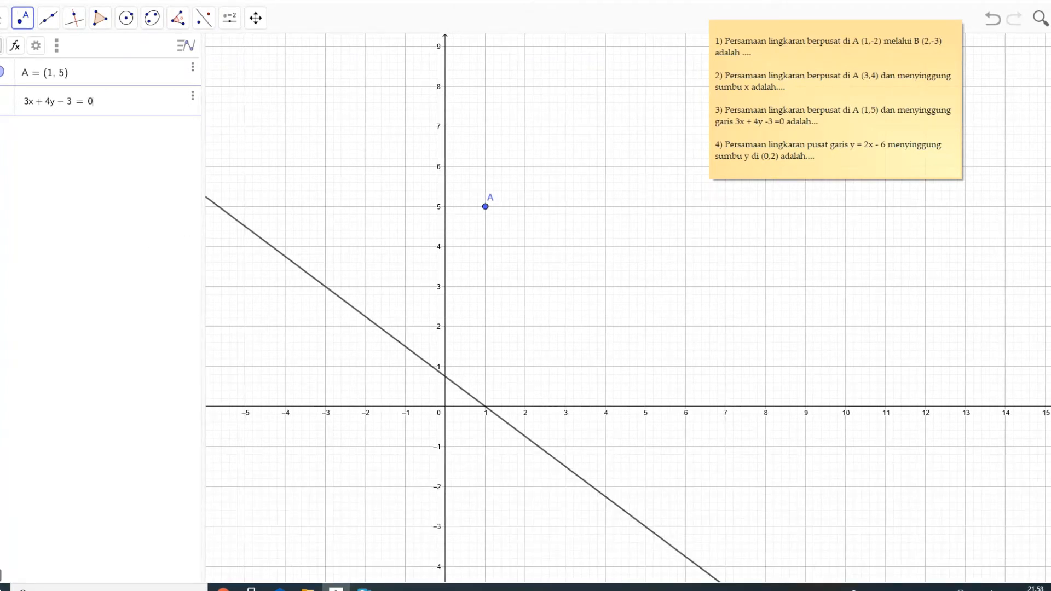
# - Draw a circle centred on A (1, 5) that touches the line 3x + 4y − 3 = 0 at about (-1.45, 1.84)
pyautogui.scroll(-2, 1045, 465)
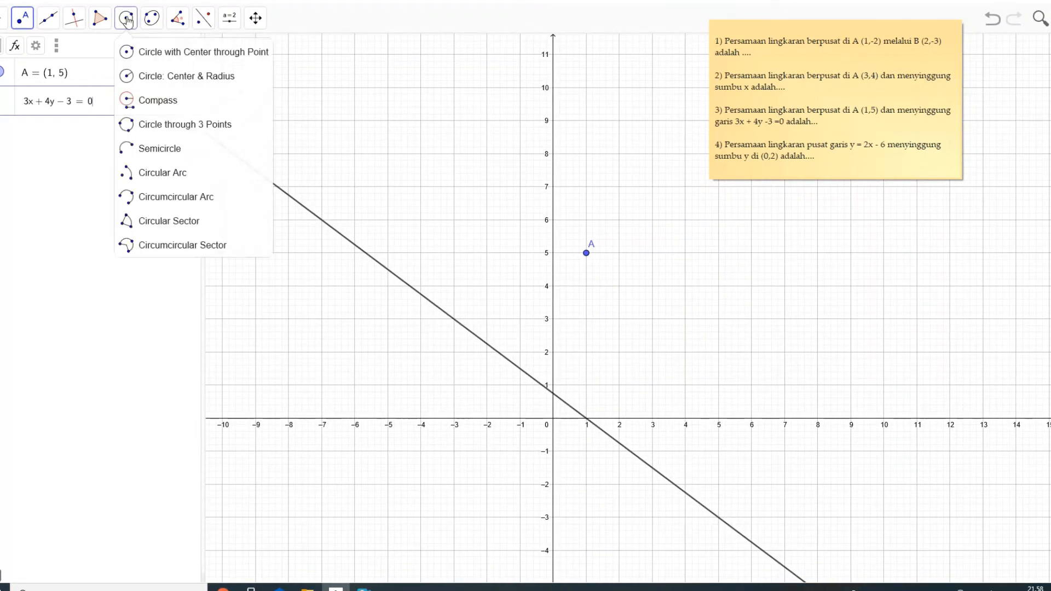
pyautogui.click(153, 51)
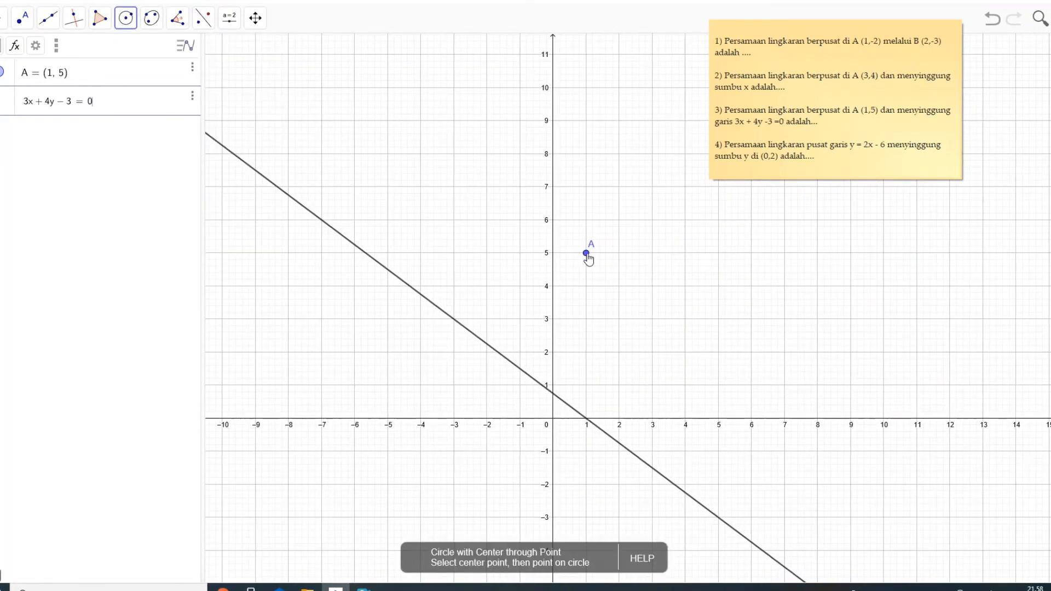
pyautogui.click(587, 254)
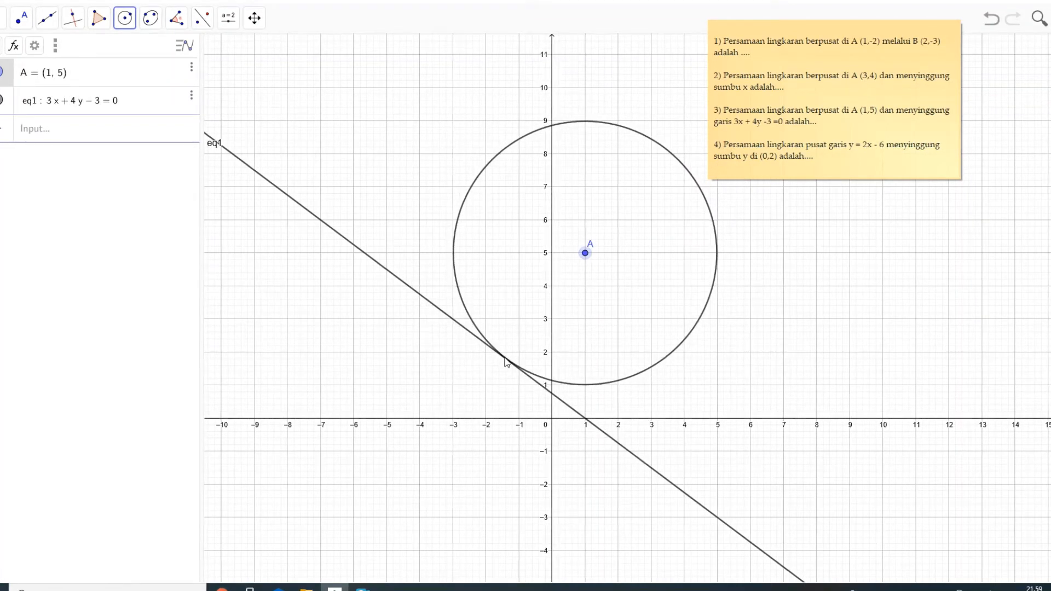
pyautogui.click(504, 359)
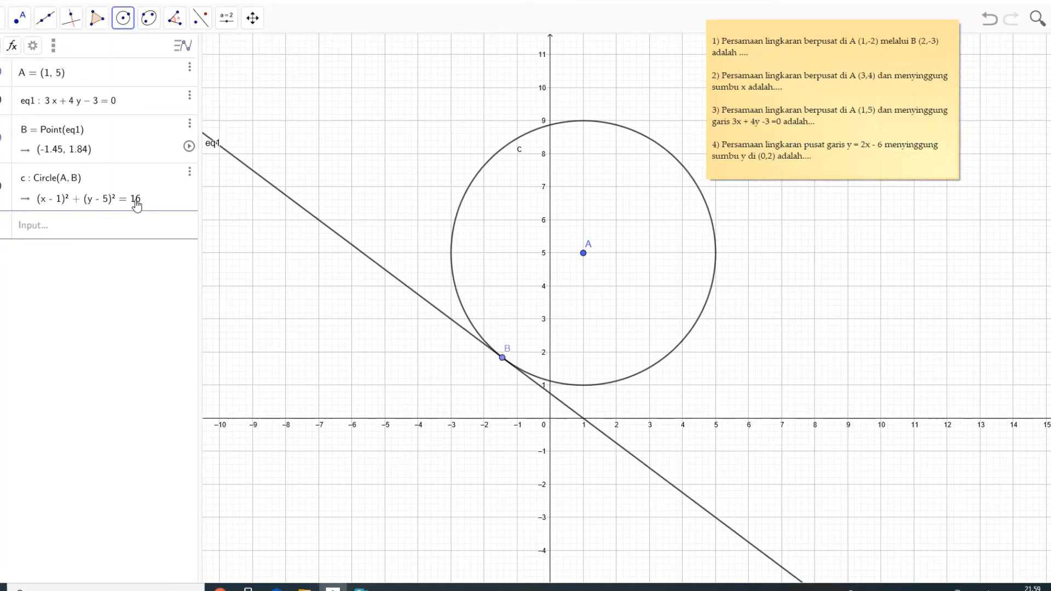
# - Delete the circle c, its tangent point B, the line 3x + 4y − 3 = 0 and the centre A at (1, 5)
pyautogui.click(189, 176)
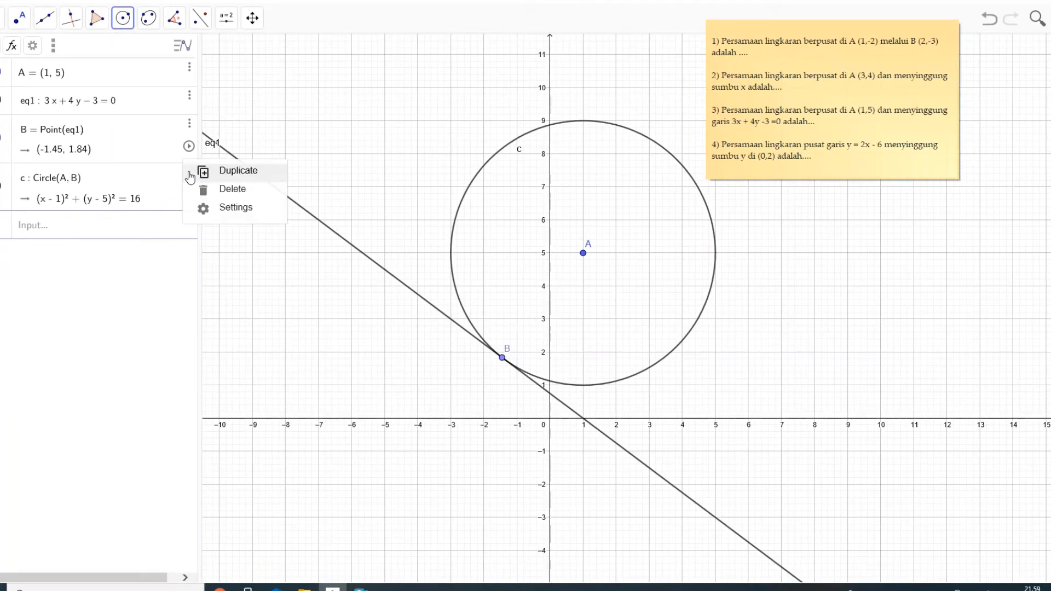
pyautogui.click(207, 188)
pyautogui.click(189, 123)
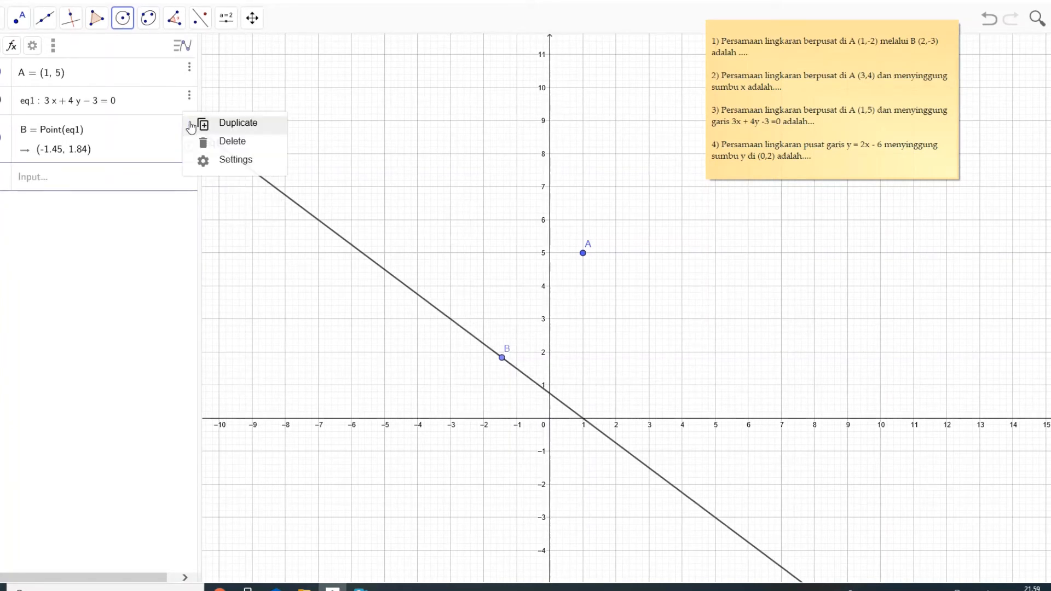
pyautogui.click(204, 140)
pyautogui.click(189, 98)
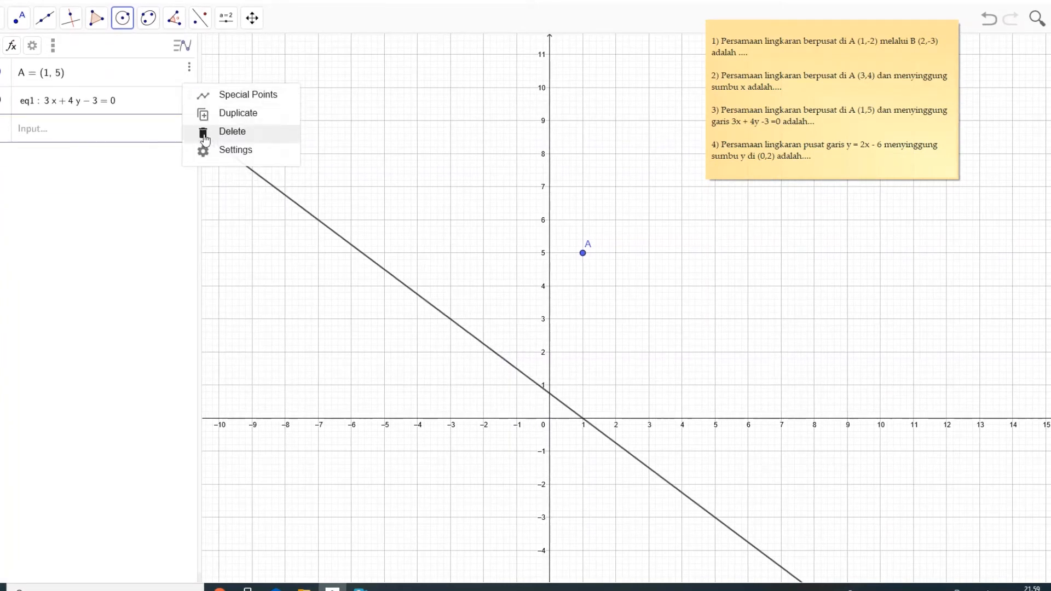
pyautogui.click(204, 132)
pyautogui.click(189, 68)
pyautogui.click(196, 93)
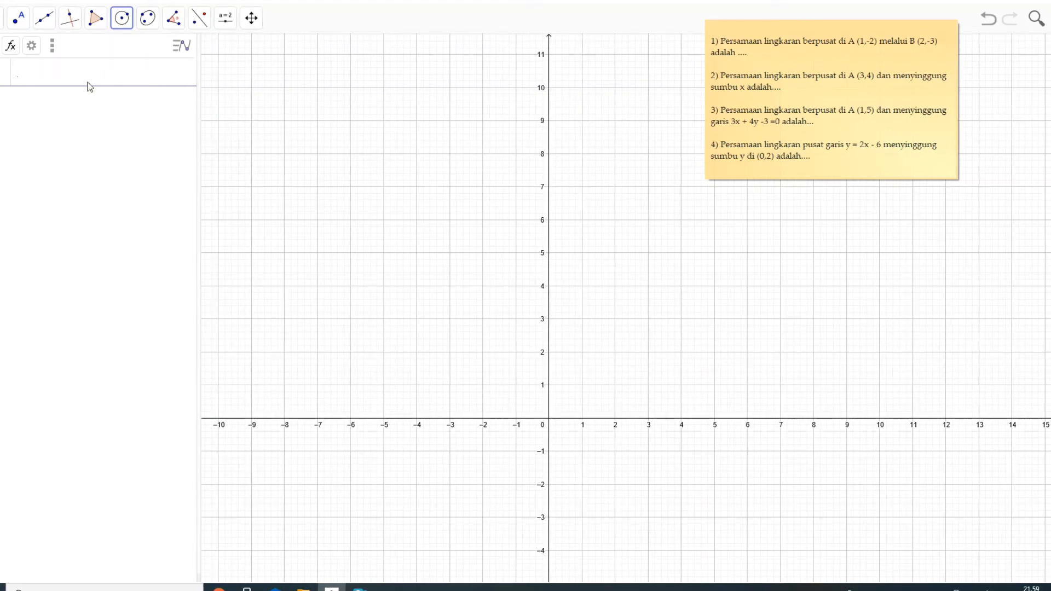
# - Graph the line y = 2x − 6 for the fourth exercise
pyautogui.click(2, 568)
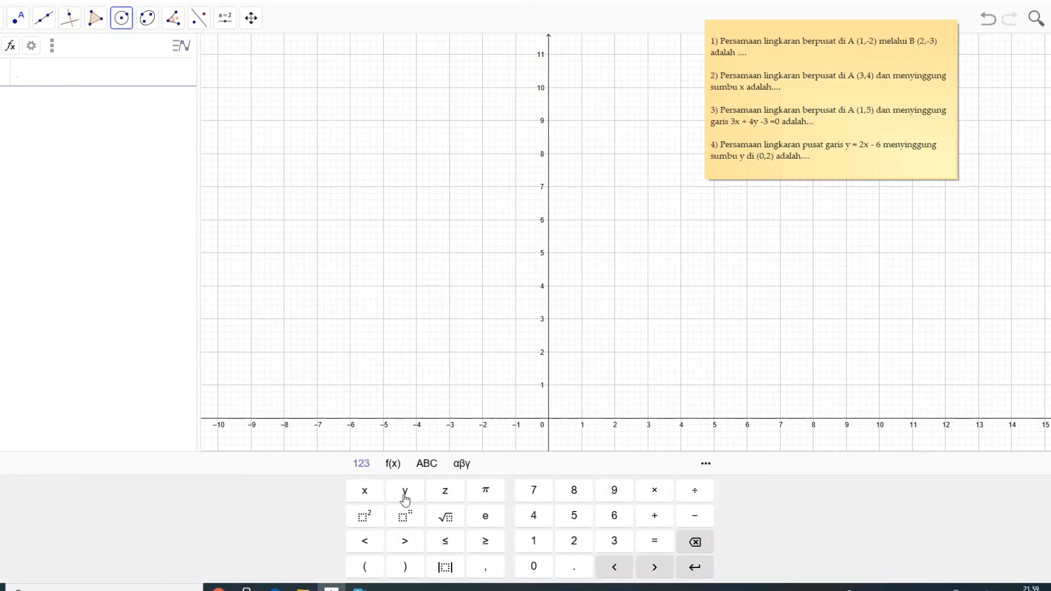
pyautogui.click(405, 498)
pyautogui.click(660, 544)
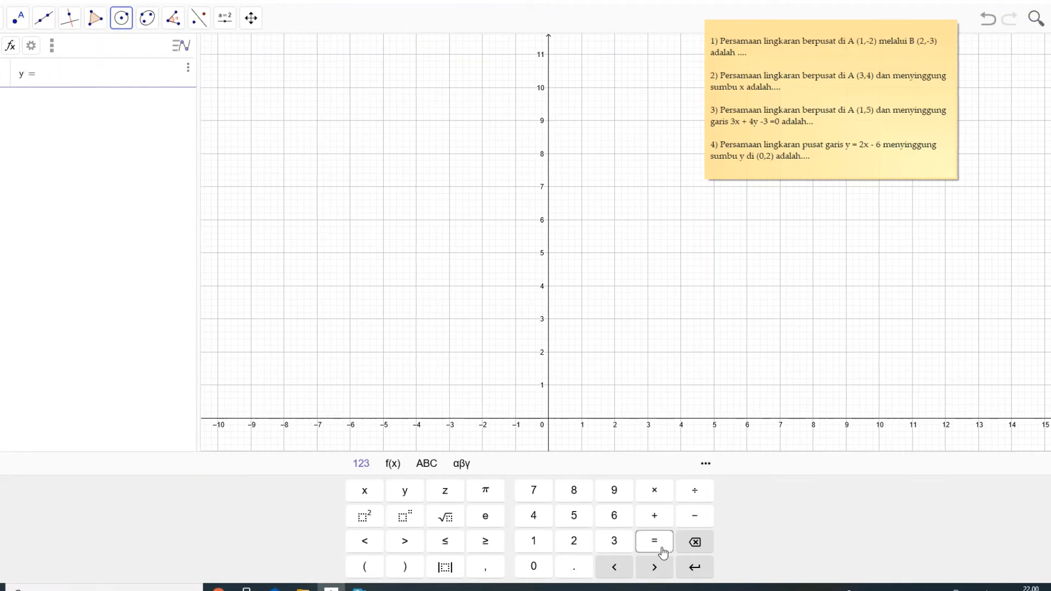
pyautogui.click(574, 542)
pyautogui.click(364, 492)
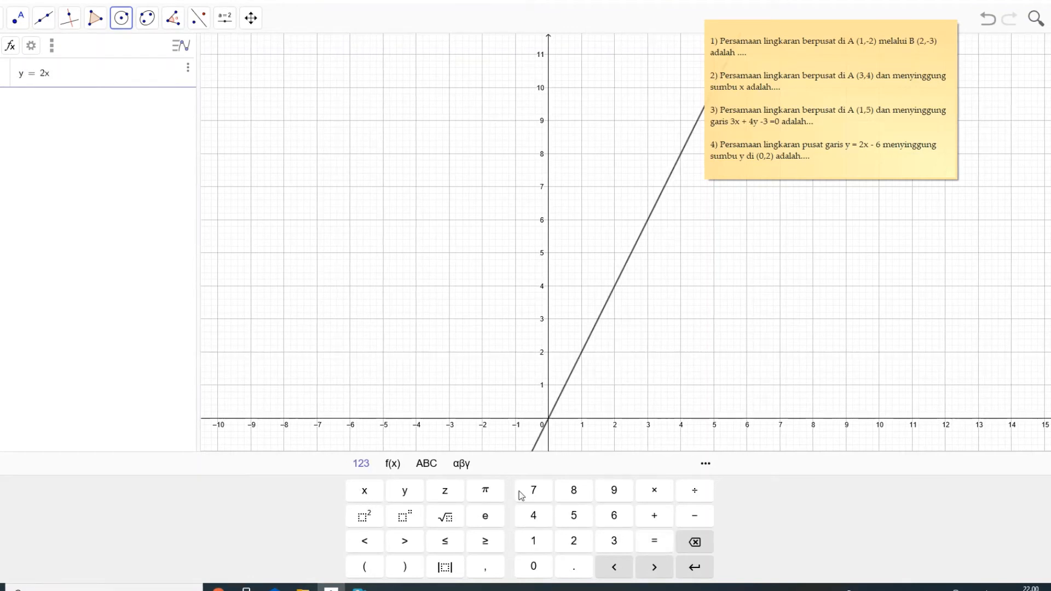
pyautogui.click(694, 515)
pyautogui.click(613, 517)
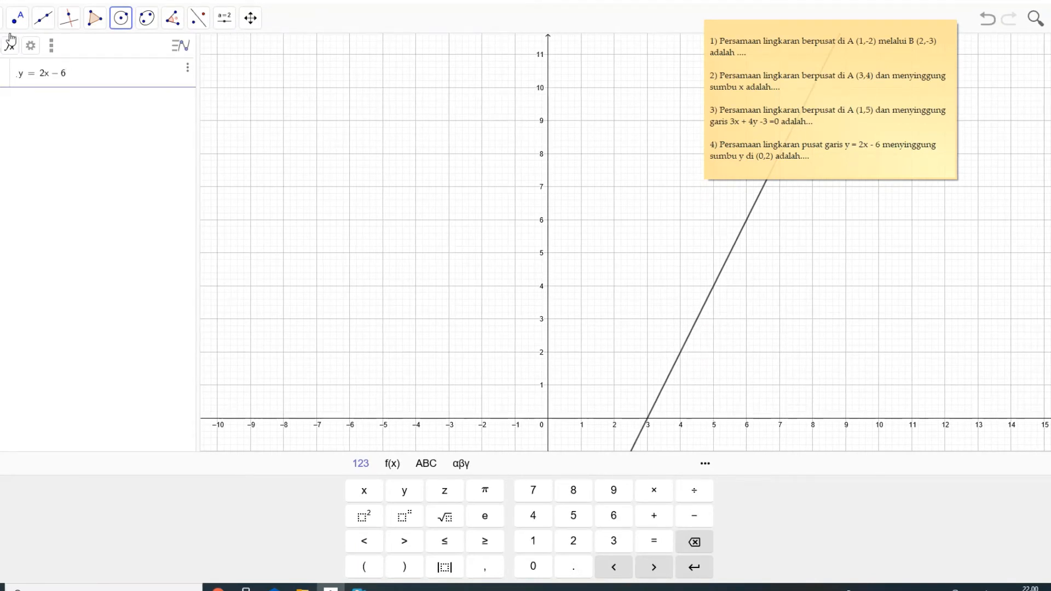
# - Plot a point at (0, 2) on the y-axis and a movable point on the line y = 2x − 6 at about (1.69, -2.62)
pyautogui.click(16, 17)
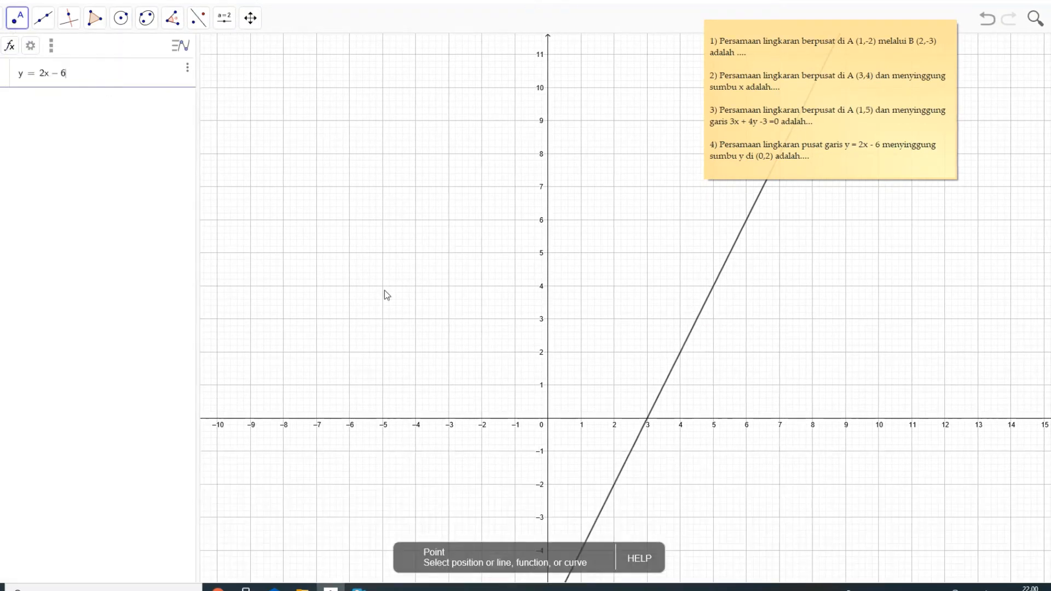
pyautogui.click(547, 353)
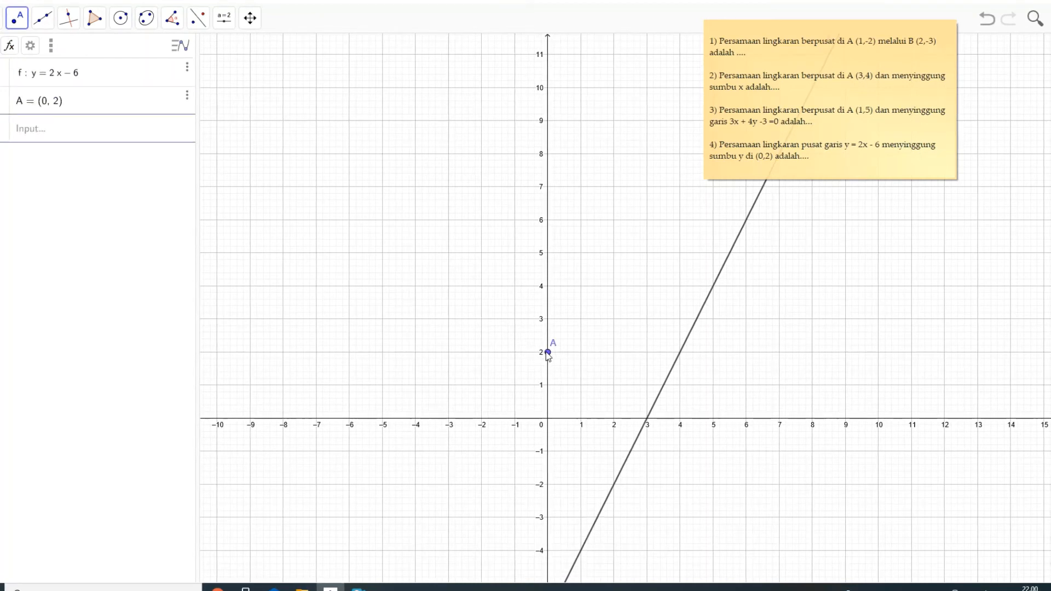
pyautogui.click(1, 18)
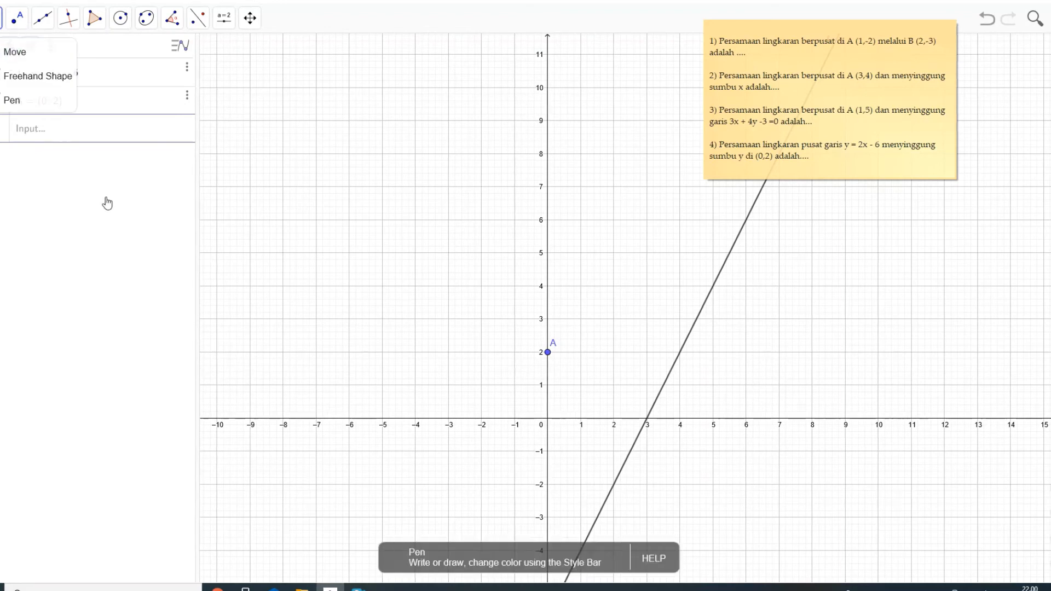
pyautogui.click(10, 52)
pyautogui.moveTo(332, 273); pyautogui.dragTo(274, 118)
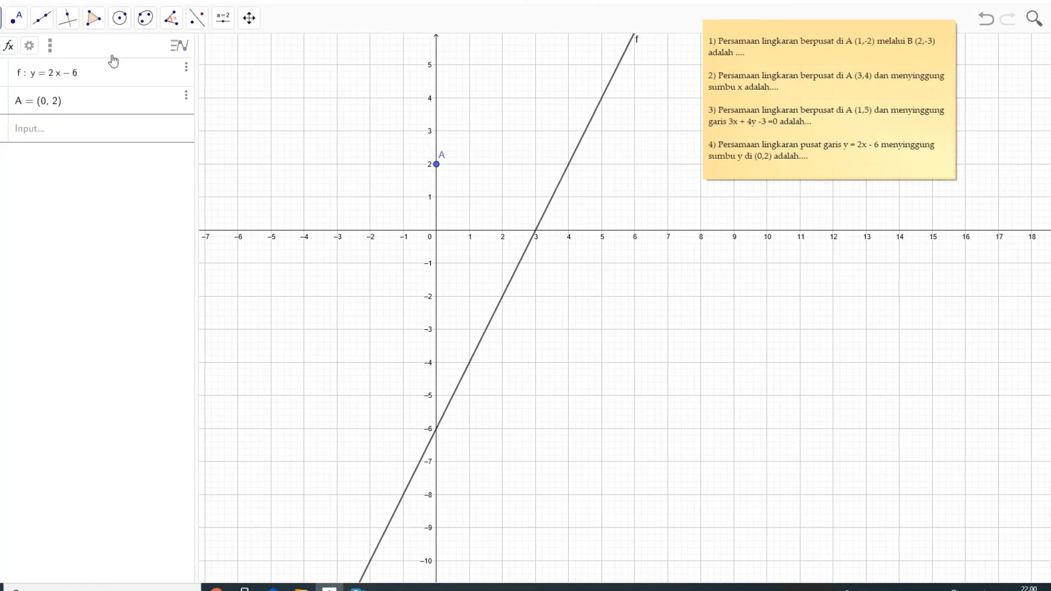
pyautogui.click(16, 20)
pyautogui.click(30, 50)
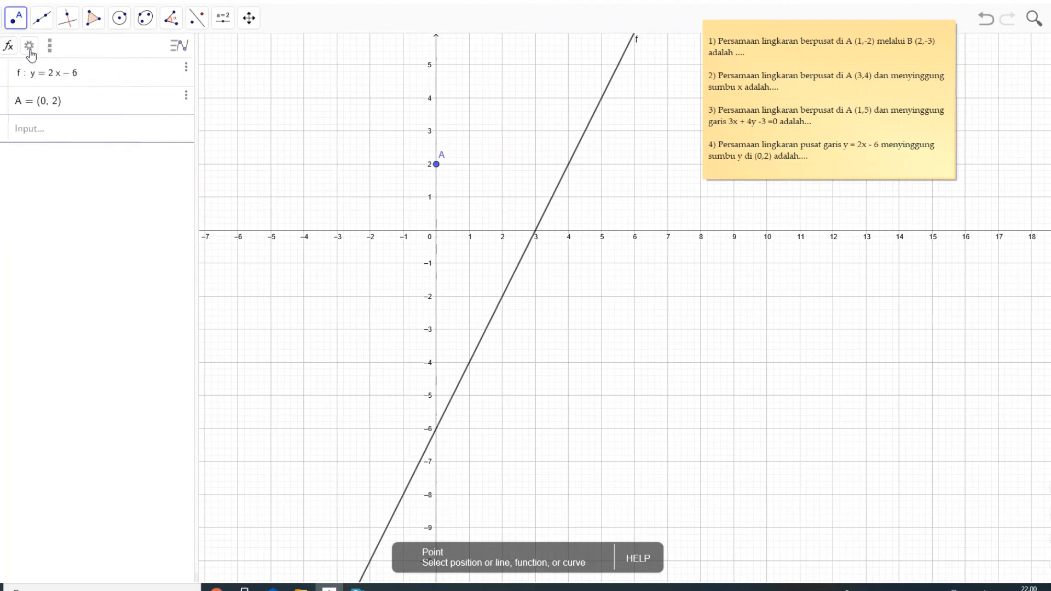
pyautogui.click(474, 352)
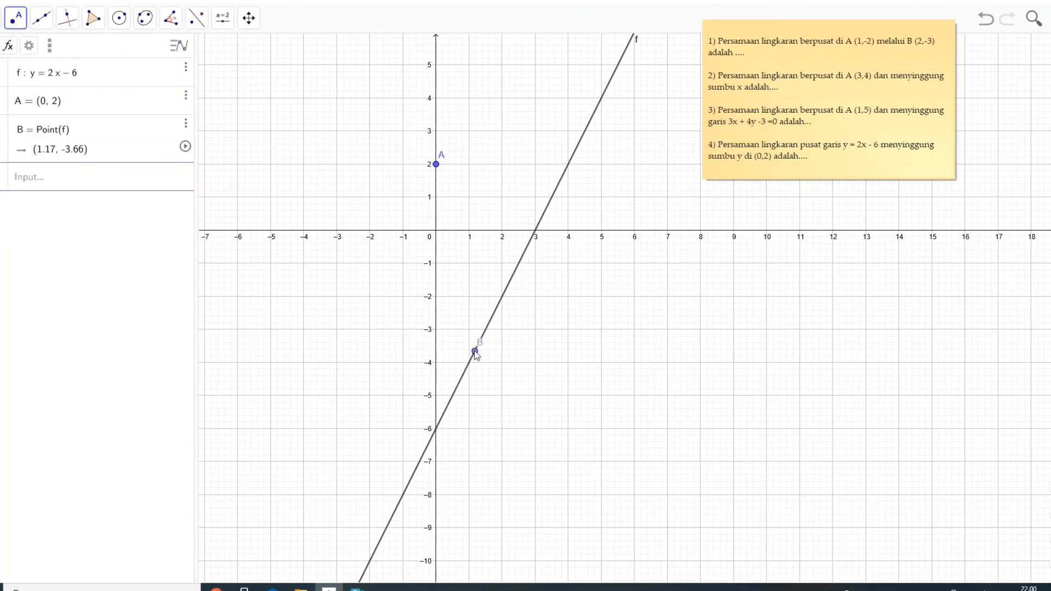
pyautogui.moveTo(476, 351); pyautogui.dragTo(509, 331)
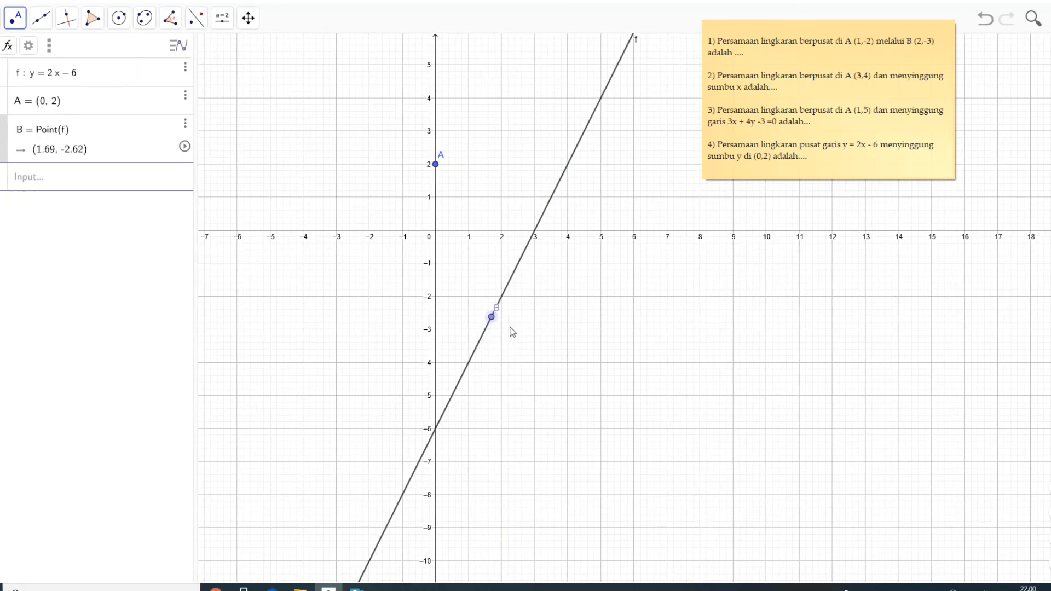
# - Draw a circle centred on point B on the line, passing through A (0, 2) on the y-axis
pyautogui.click(121, 20)
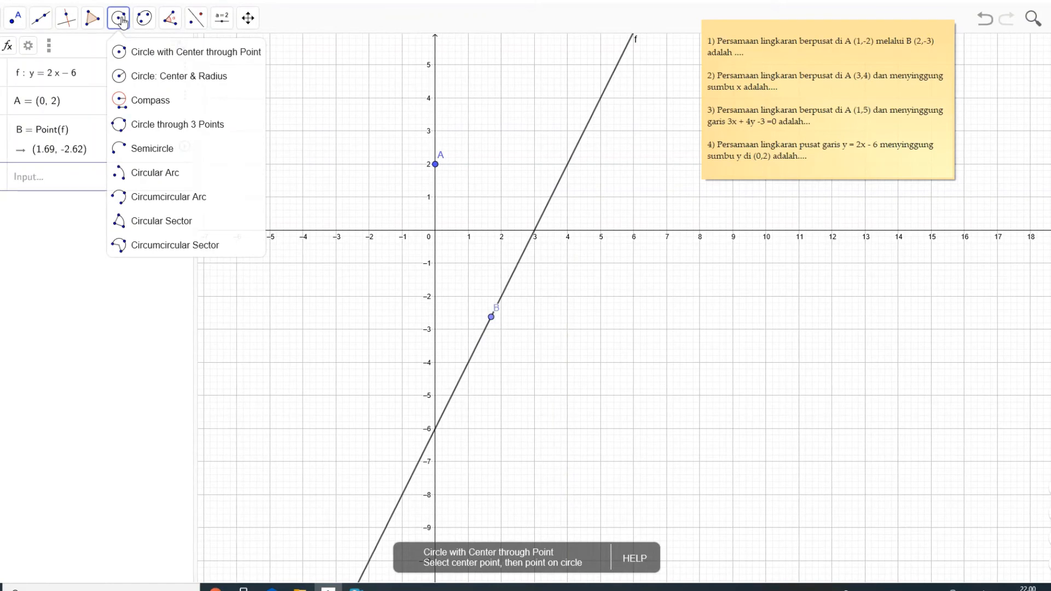
pyautogui.click(136, 53)
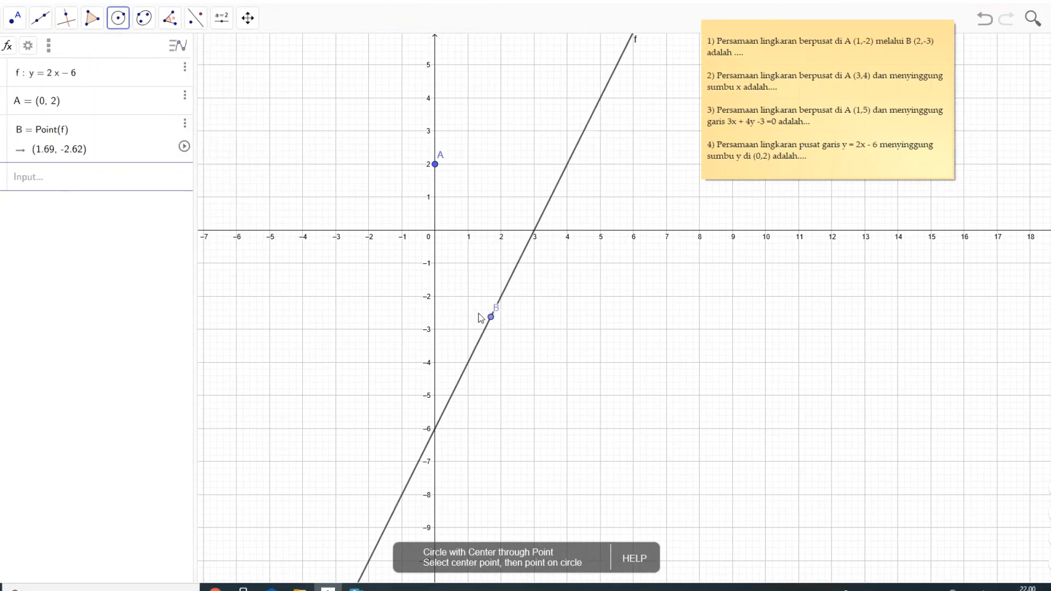
pyautogui.click(491, 318)
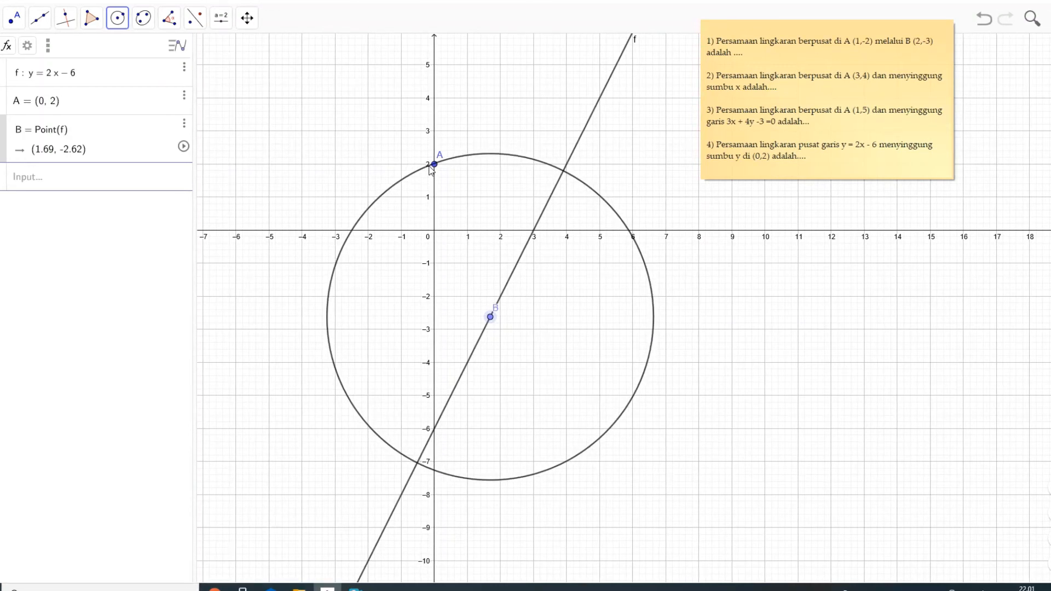
pyautogui.click(434, 165)
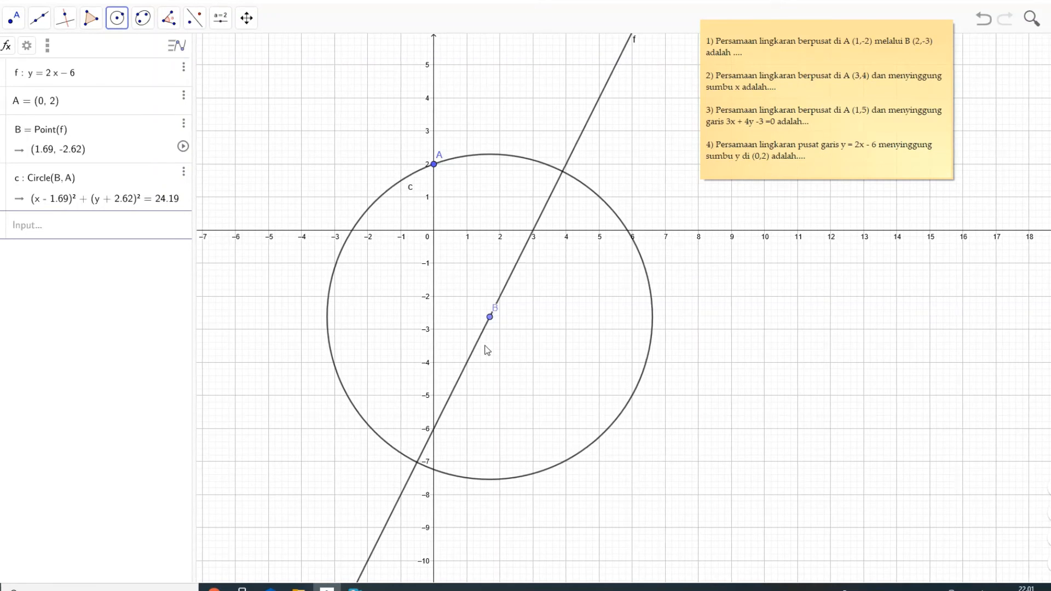
# - Move the centre B along the line y = 2x − 6 to (4, 2) so the circle touches the y-axis at A
pyautogui.click(489, 317)
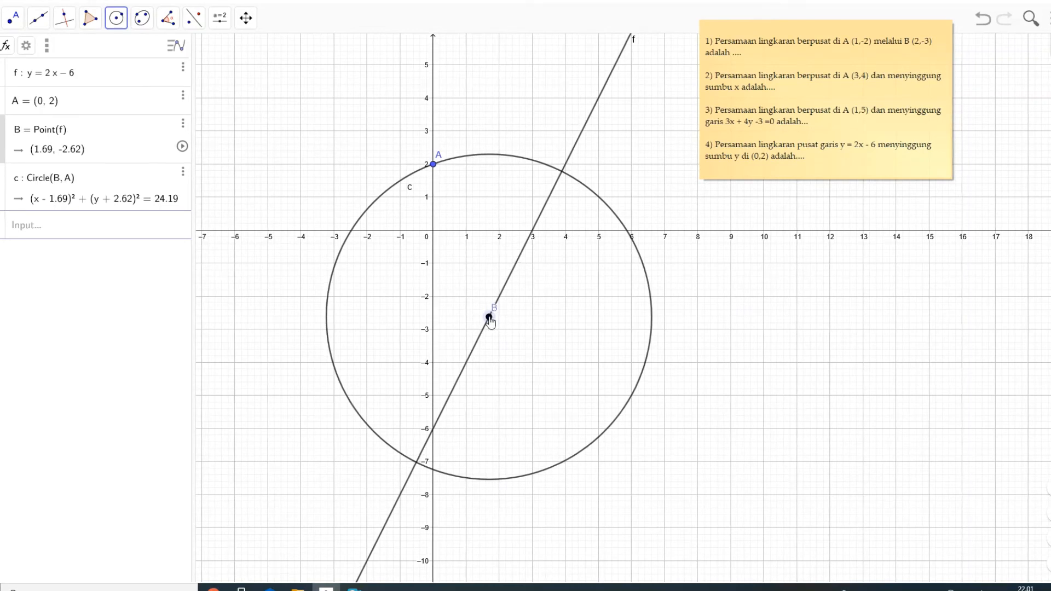
pyautogui.press('Escape')
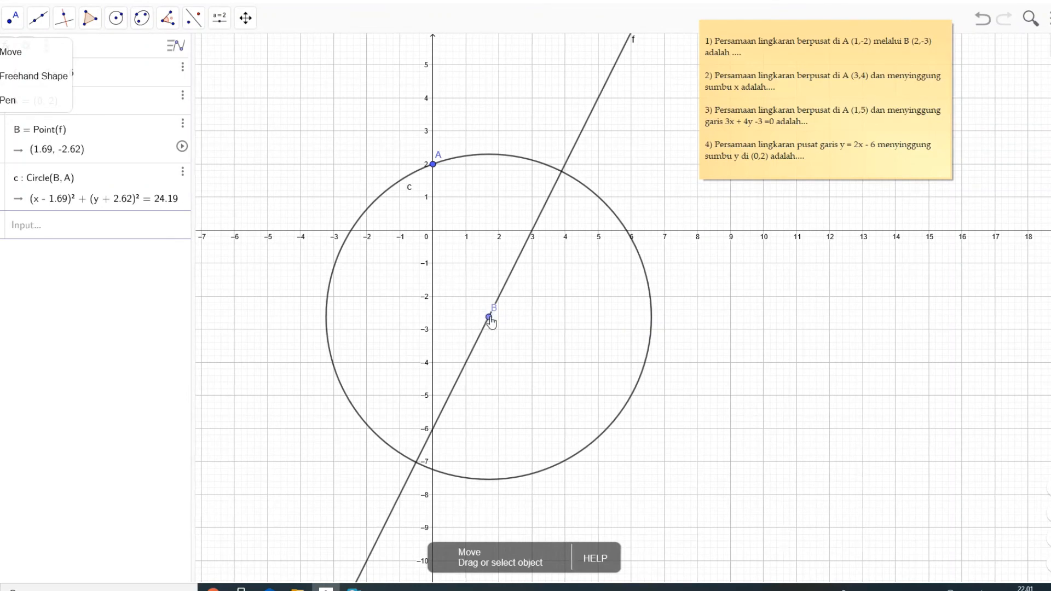
pyautogui.moveTo(491, 322); pyautogui.dragTo(590, 183)
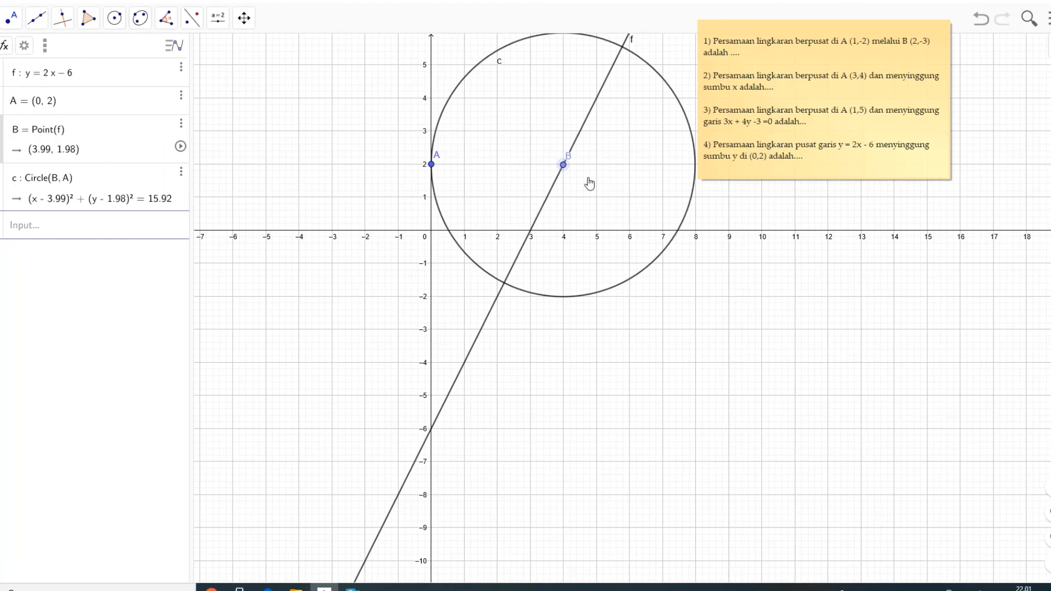
pyautogui.moveTo(589, 182); pyautogui.dragTo(588, 182)
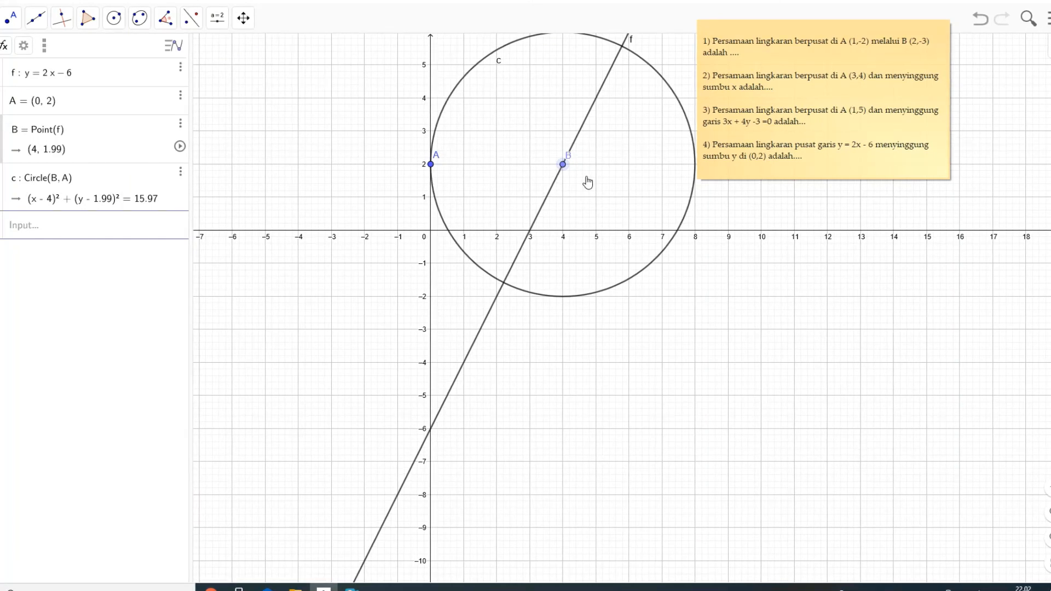
pyautogui.moveTo(588, 181); pyautogui.dragTo(585, 182)
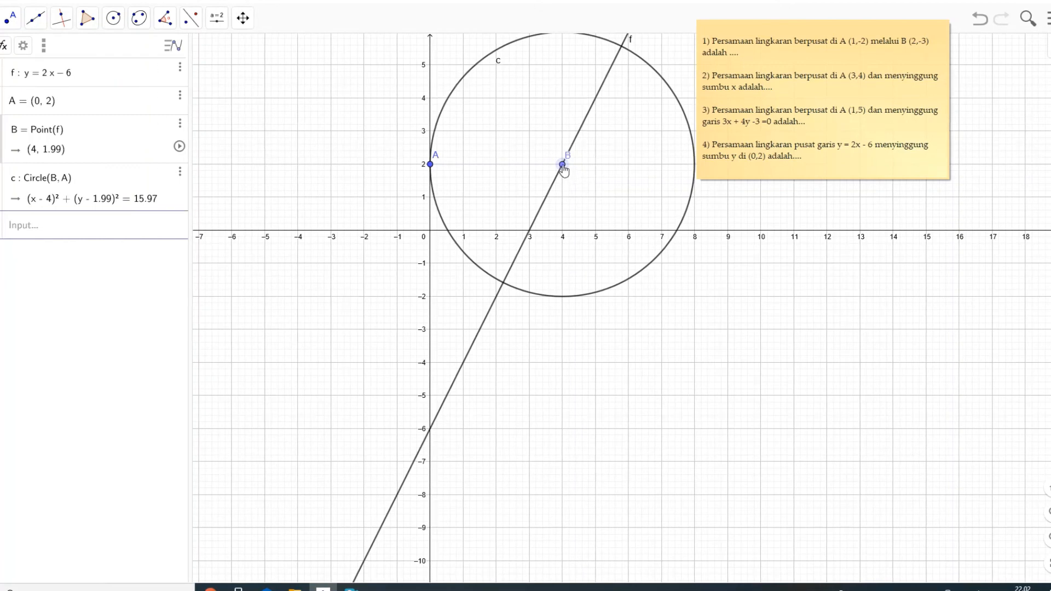
pyautogui.moveTo(563, 171); pyautogui.dragTo(564, 170)
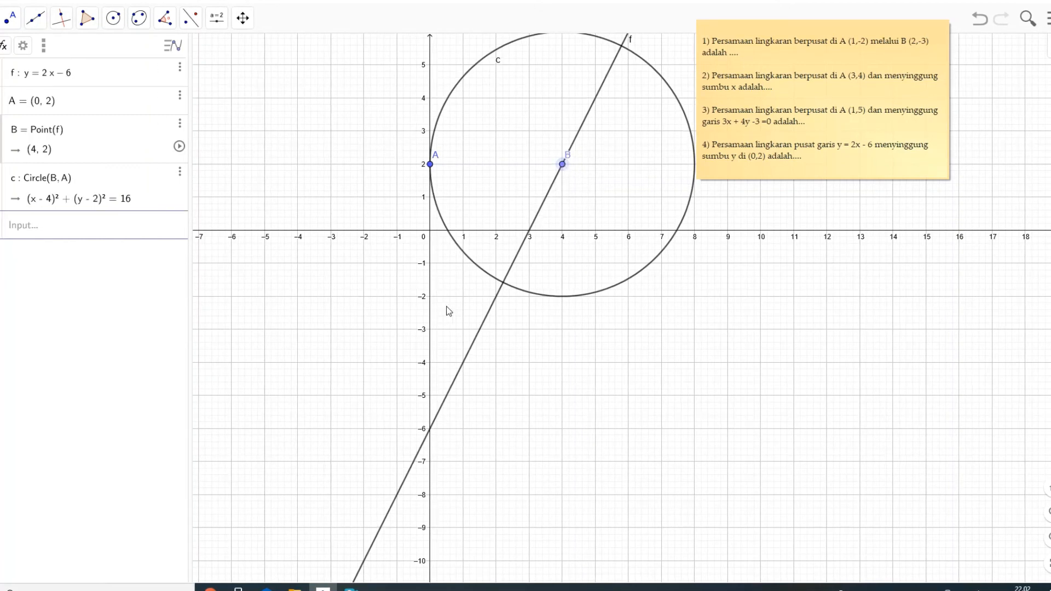